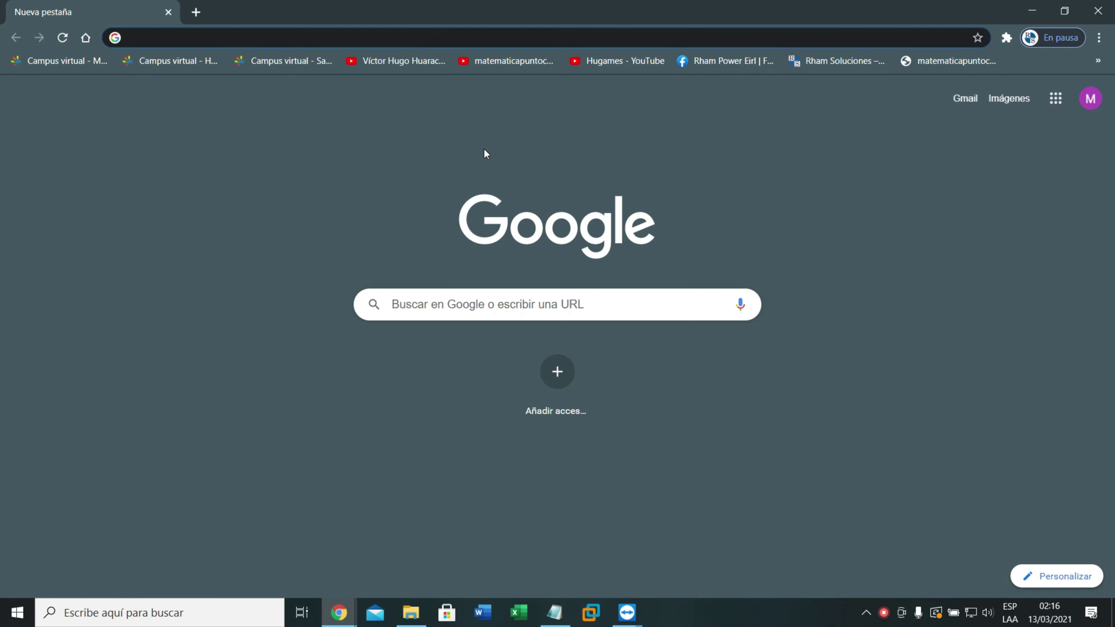
Launch Classroom from the Google apps grid and load classroom.google.com in a new tab.
click(1056, 98)
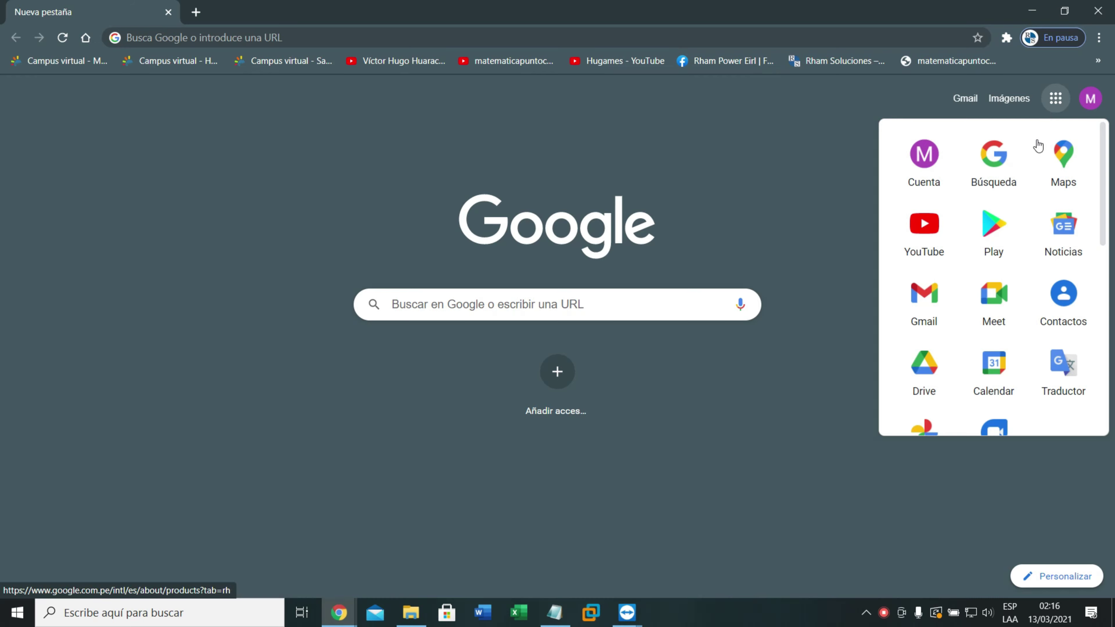
scroll(984, 299, down, 4)
scroll(988, 325, down, 2)
scroll(1059, 322, down, 3)
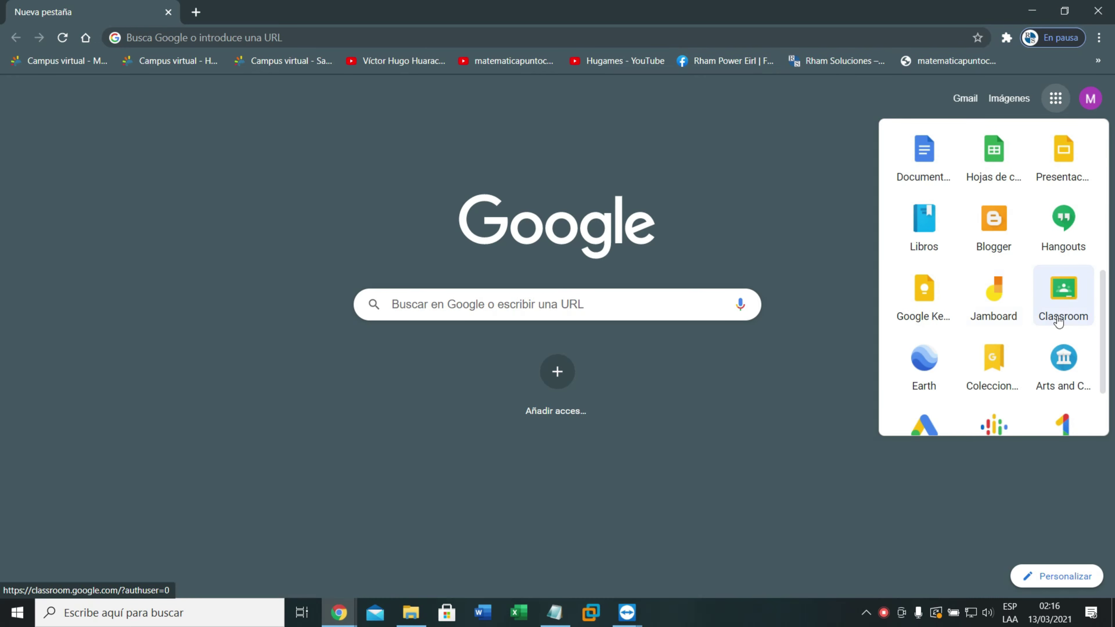
click(1066, 302)
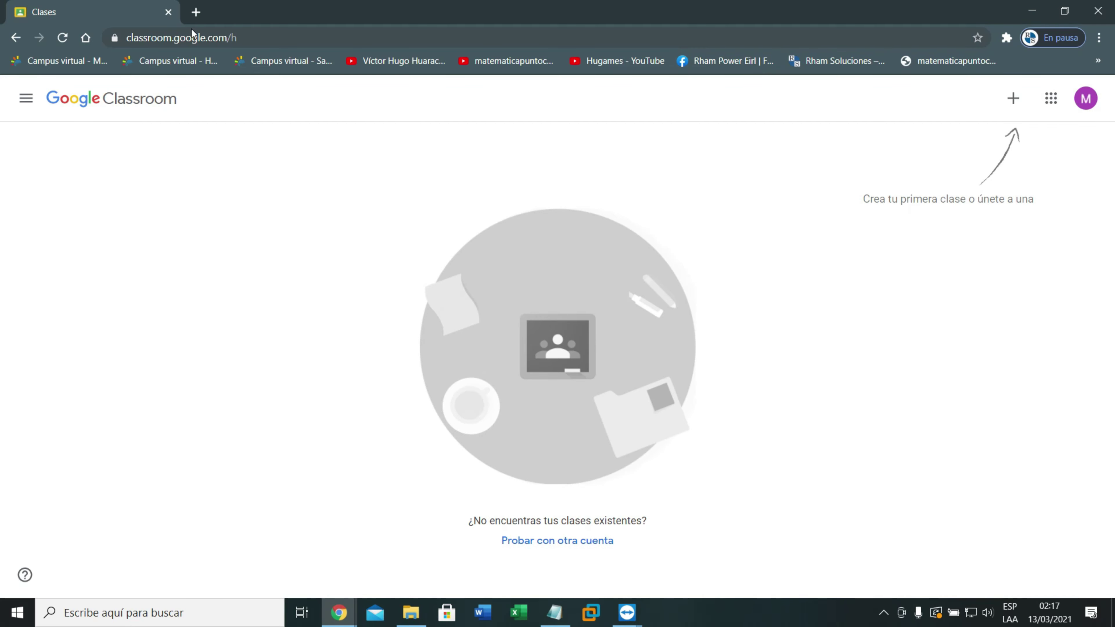
click(195, 19)
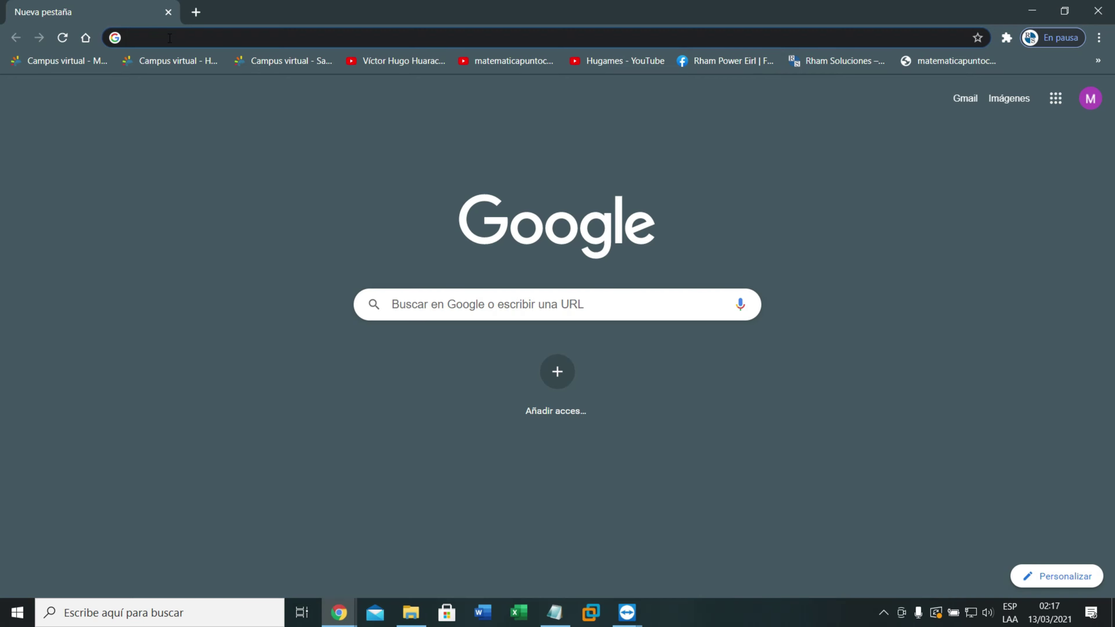
text(https://classroom.google.com/)
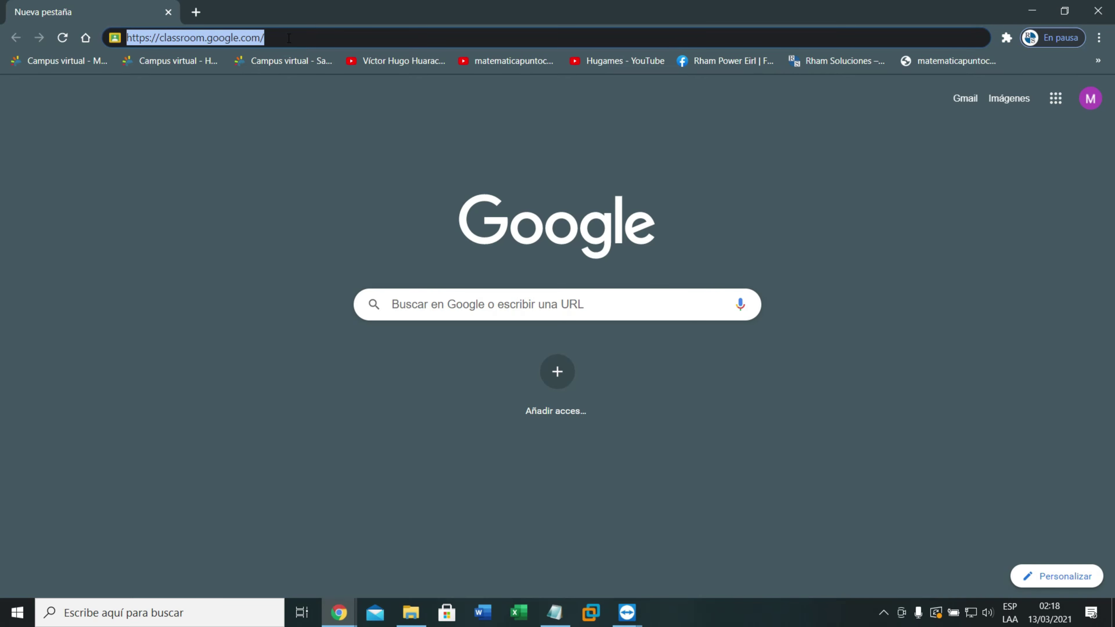
key(Return)
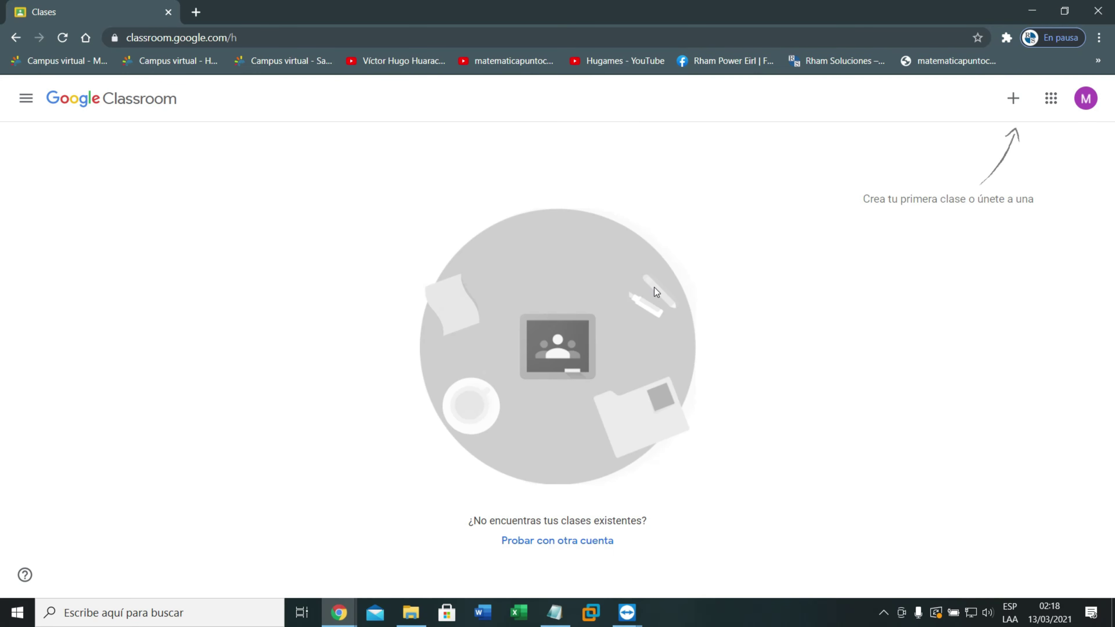
Join the 1ro Sec - Computación class by entering its class code.
click(1013, 98)
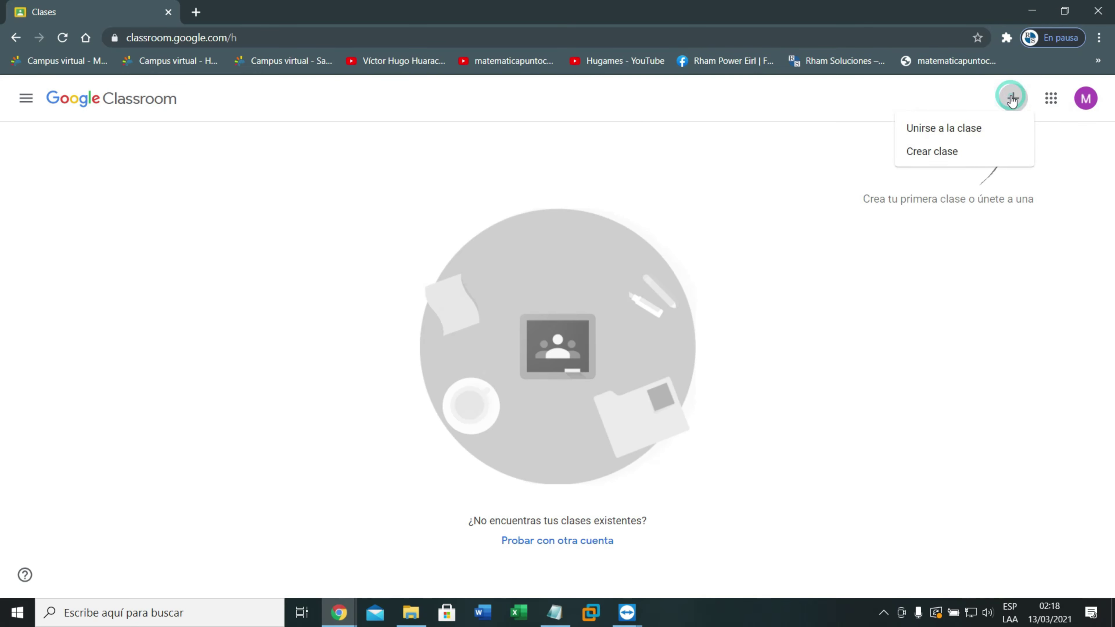
click(928, 132)
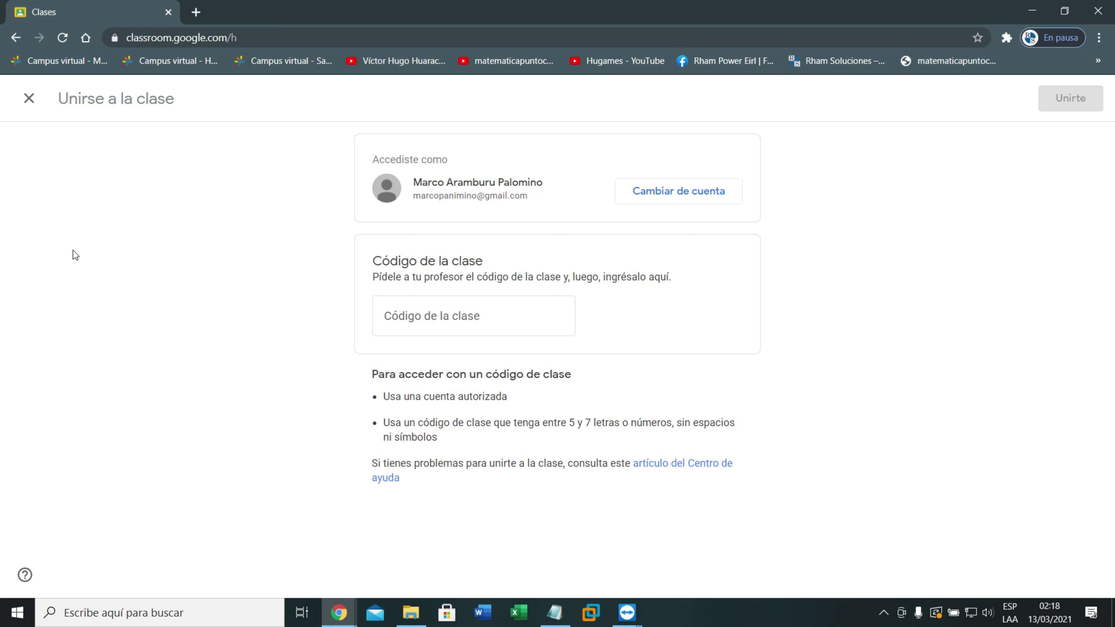
click(419, 315)
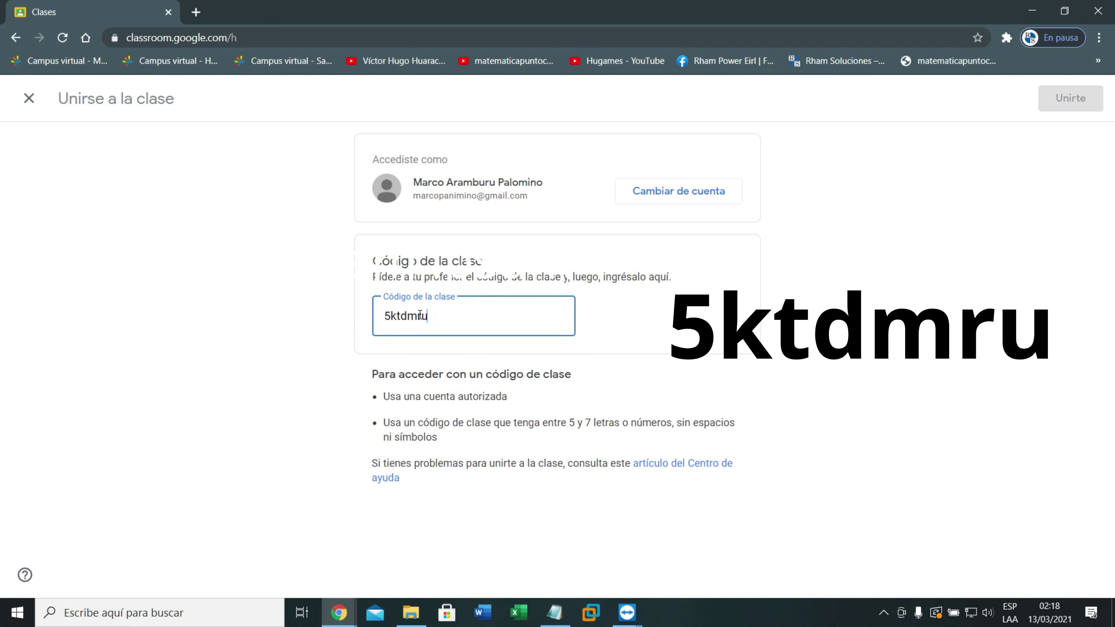
key(Return)
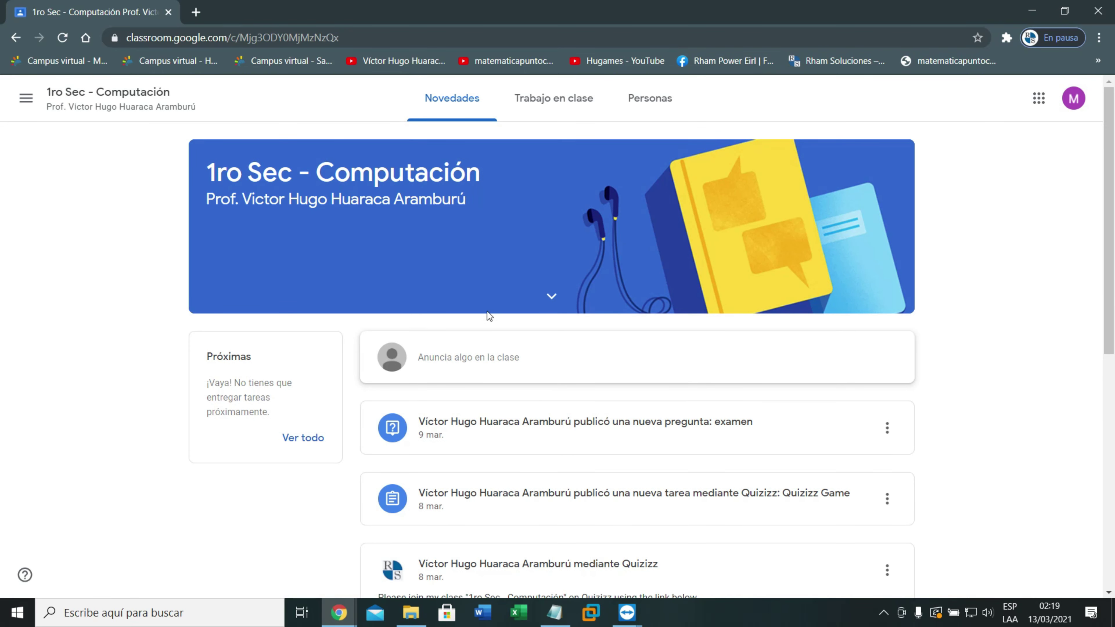
Look over the newly joined class page and bring up the main navigation menu.
scroll(490, 316, down, 6)
scroll(489, 316, down, 4)
scroll(526, 198, up, 10)
click(26, 98)
Join the 2do Prim - Computación class with its class code, then return to the Clases list.
click(42, 106)
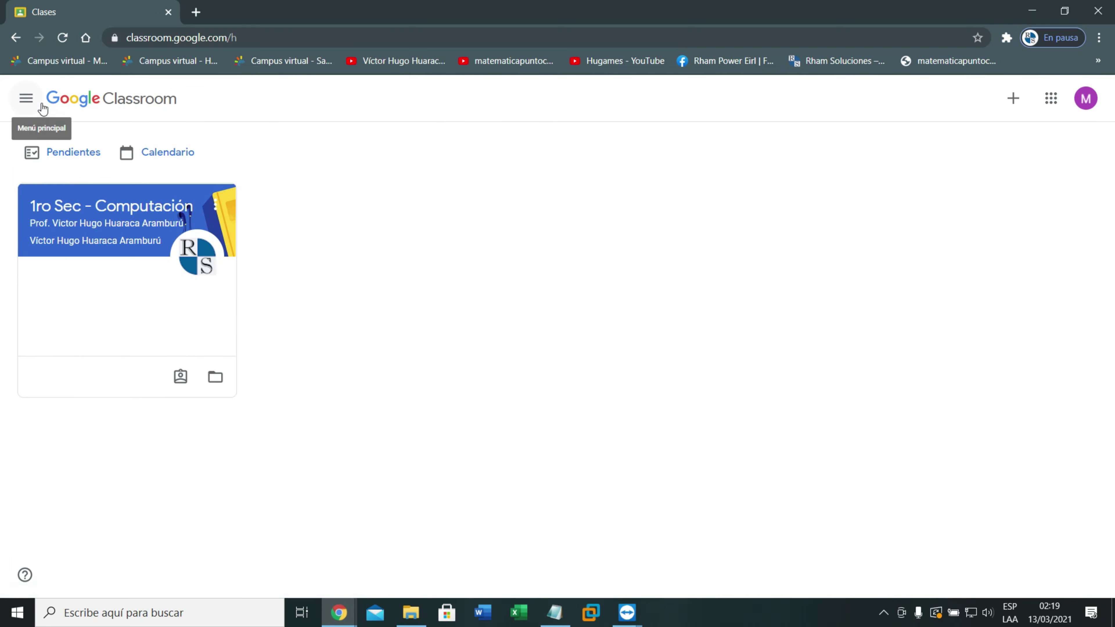
click(1013, 98)
click(925, 131)
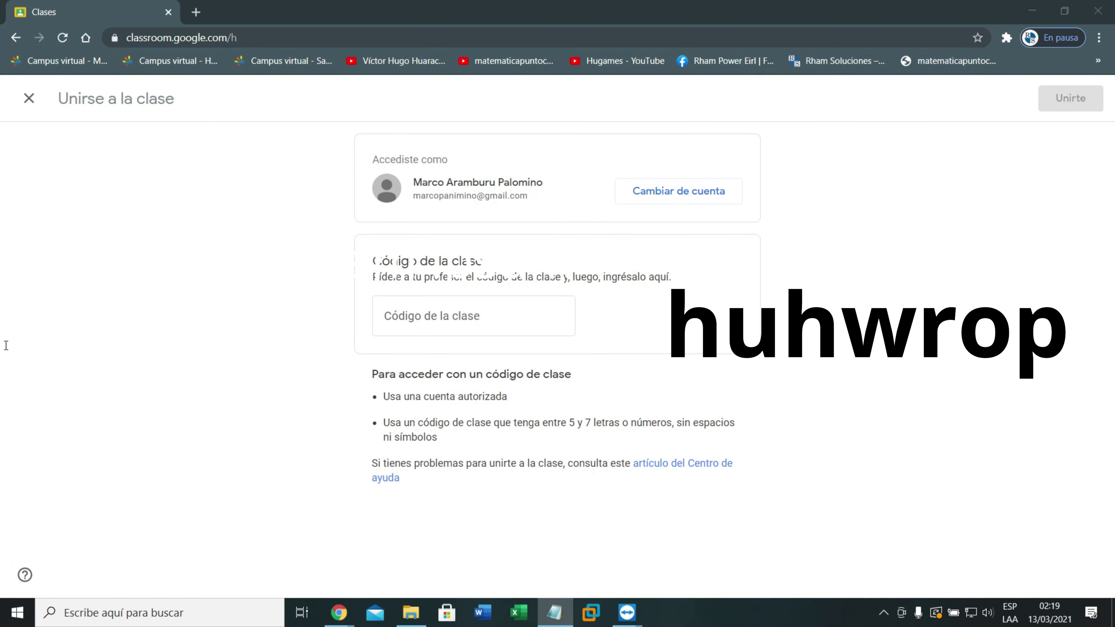
click(403, 349)
click(1082, 99)
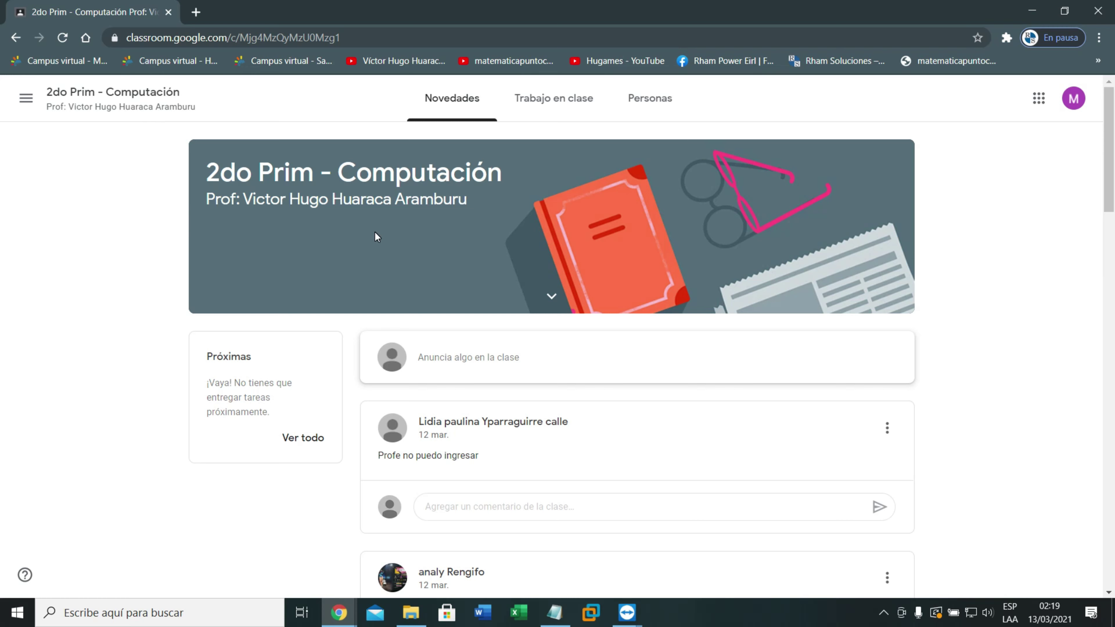
click(26, 98)
click(61, 102)
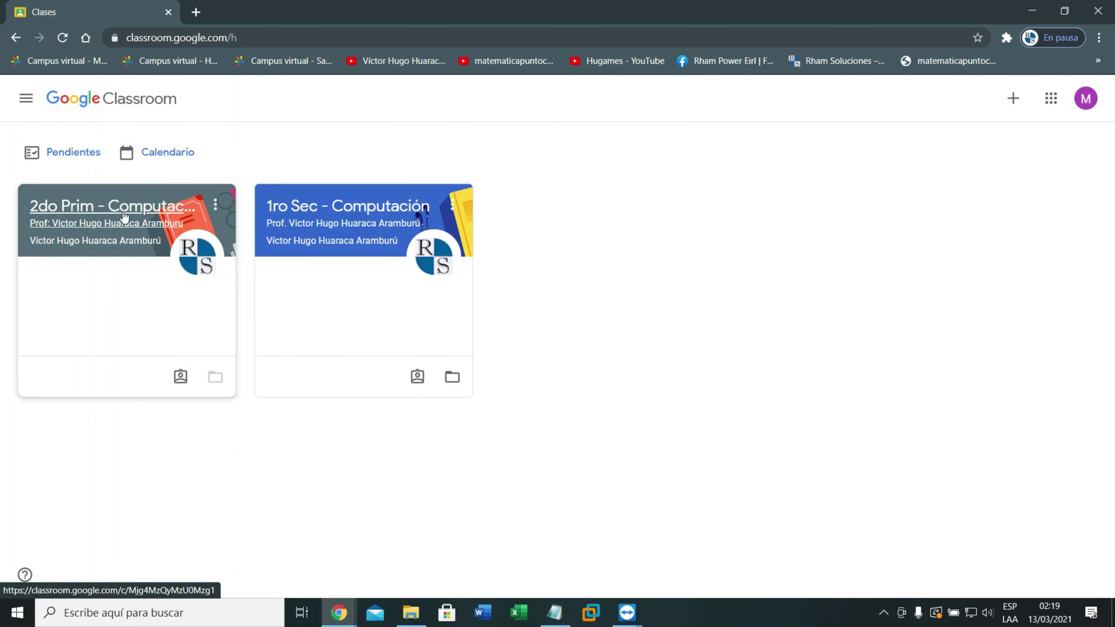
click(26, 98)
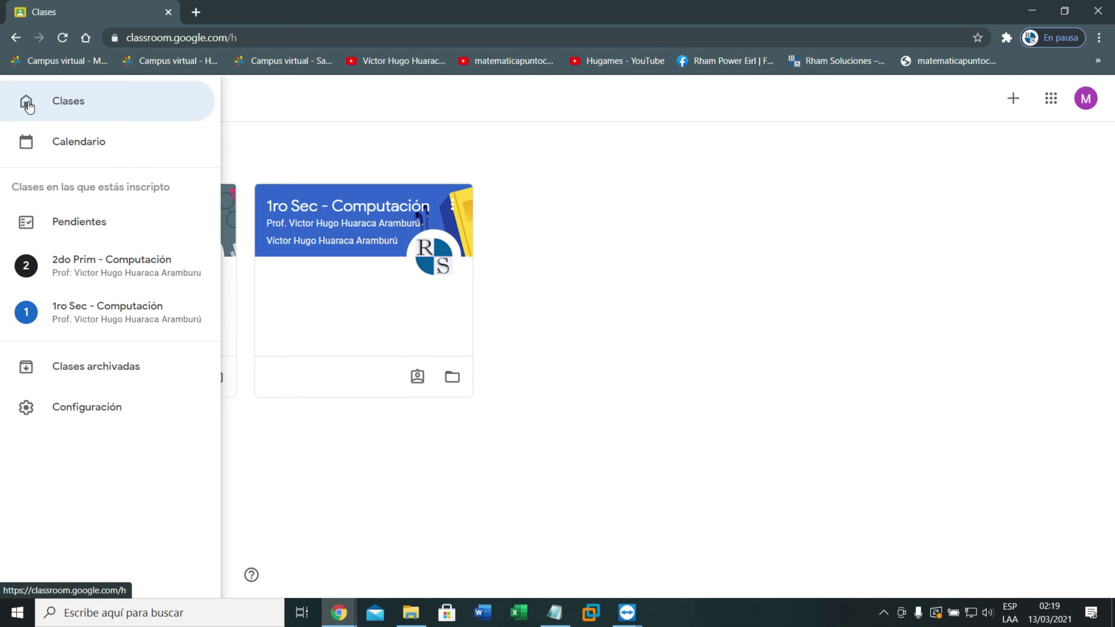
click(61, 150)
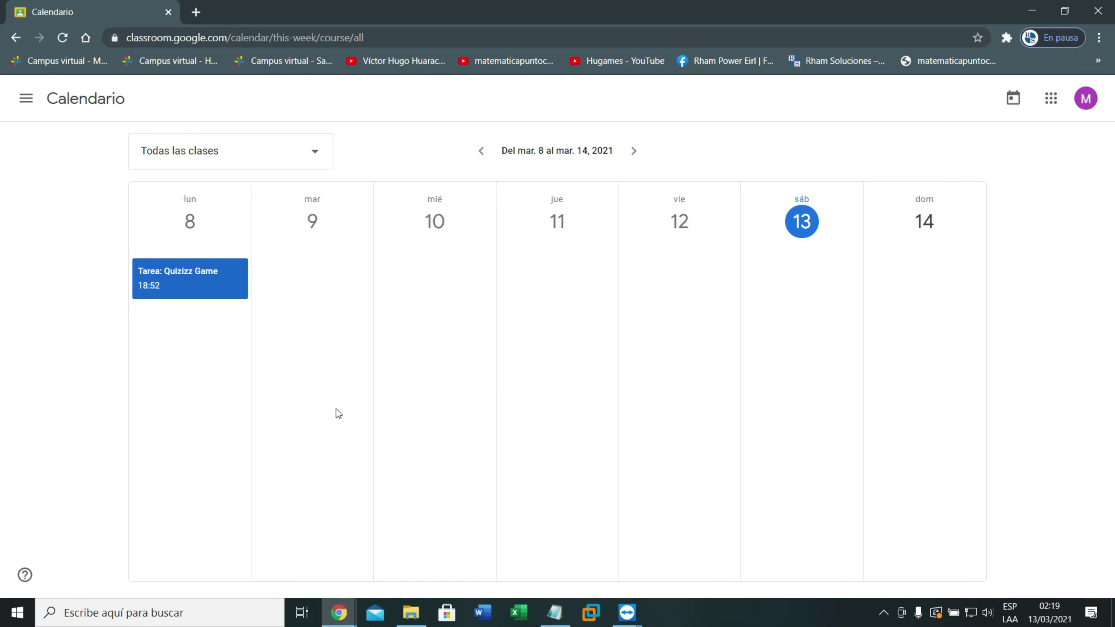
click(308, 154)
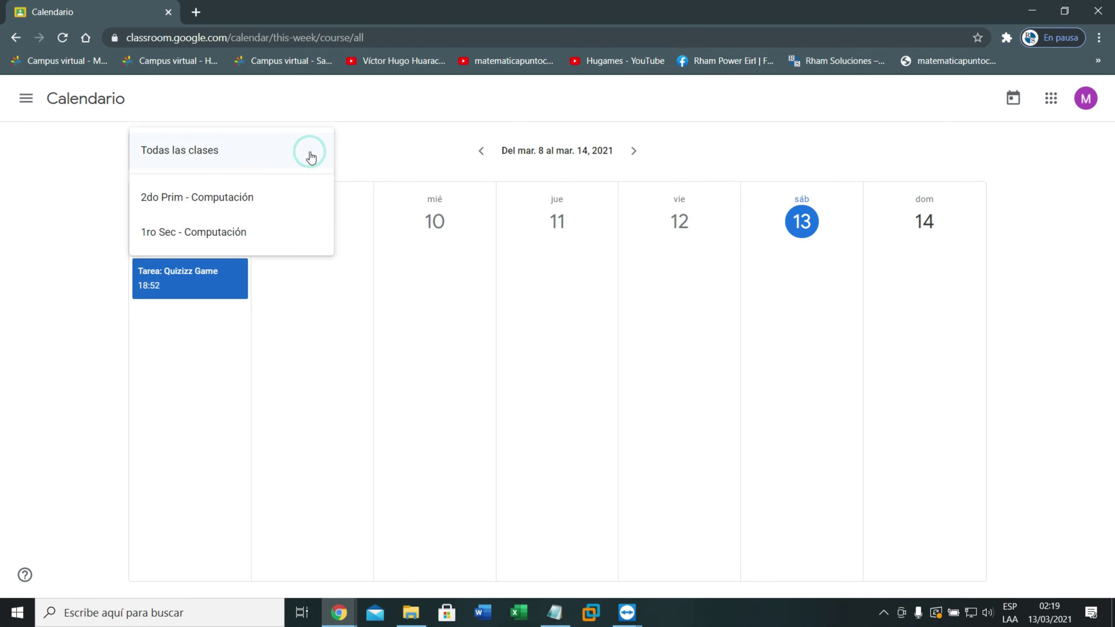
click(187, 194)
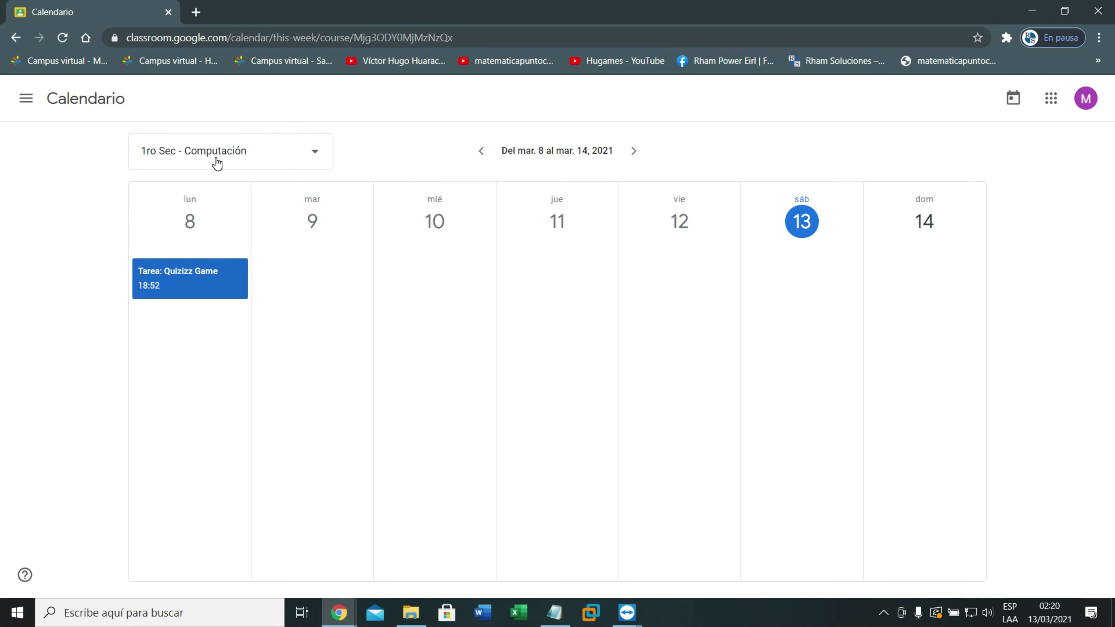
click(26, 99)
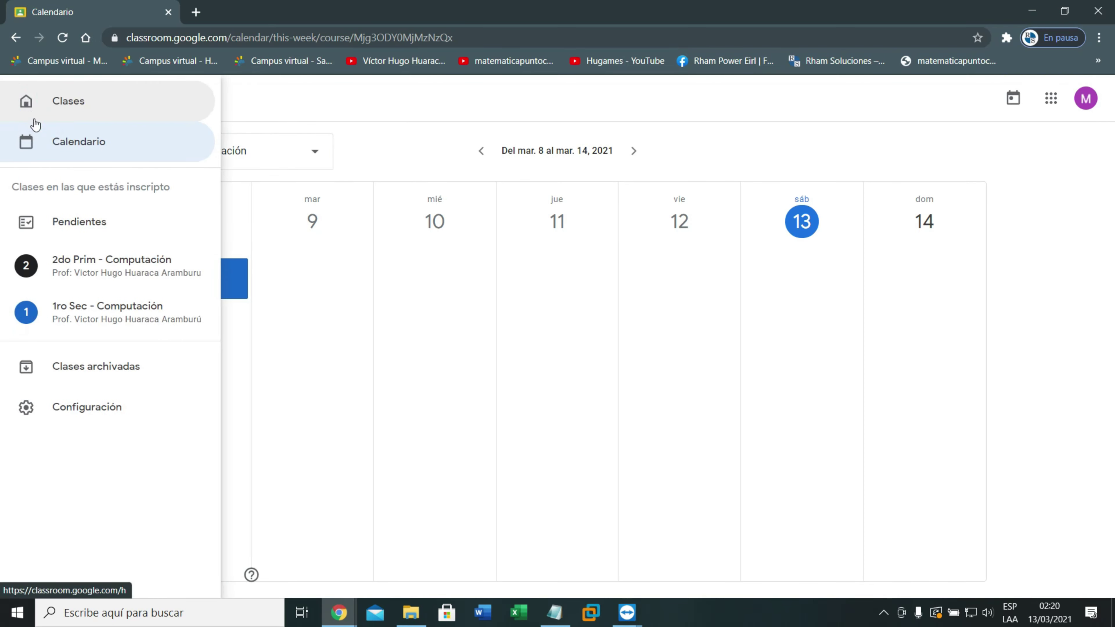
click(80, 222)
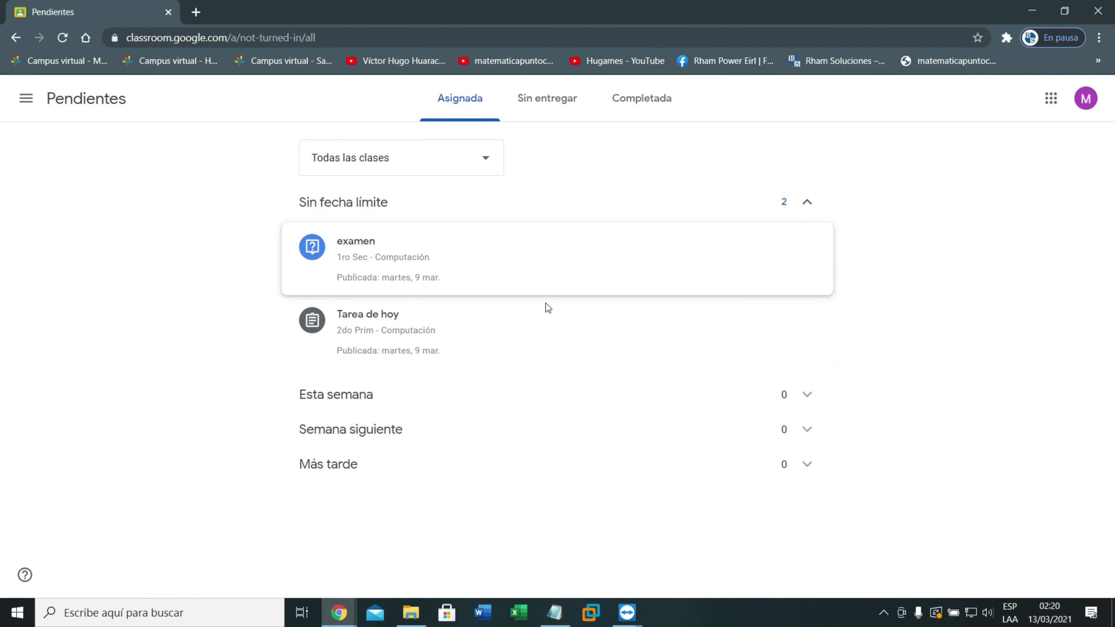
click(26, 98)
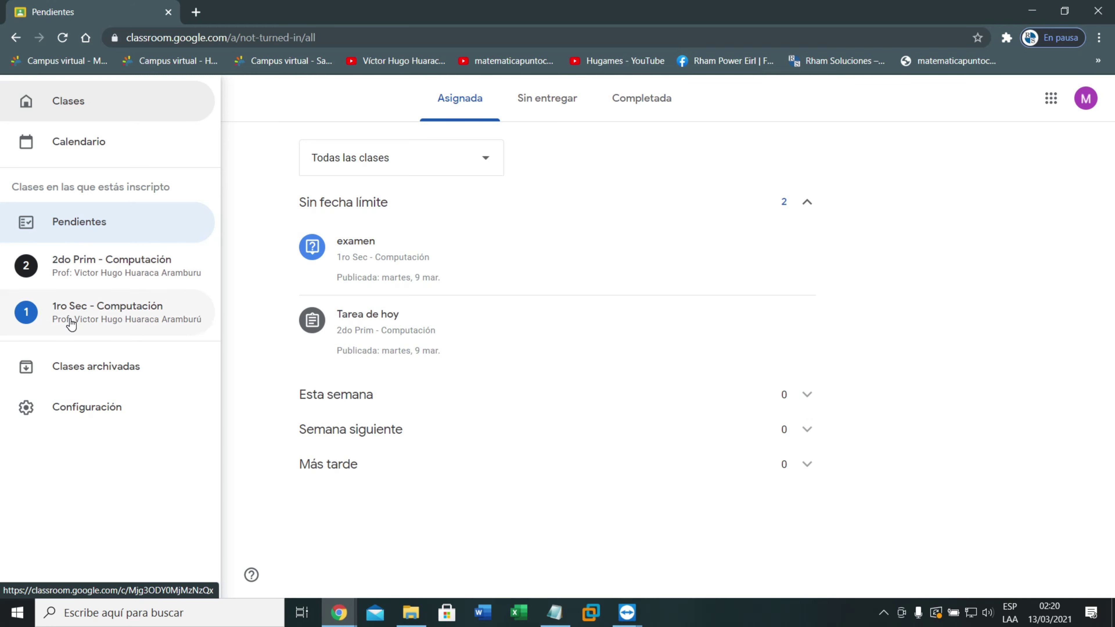
key(alt+Left)
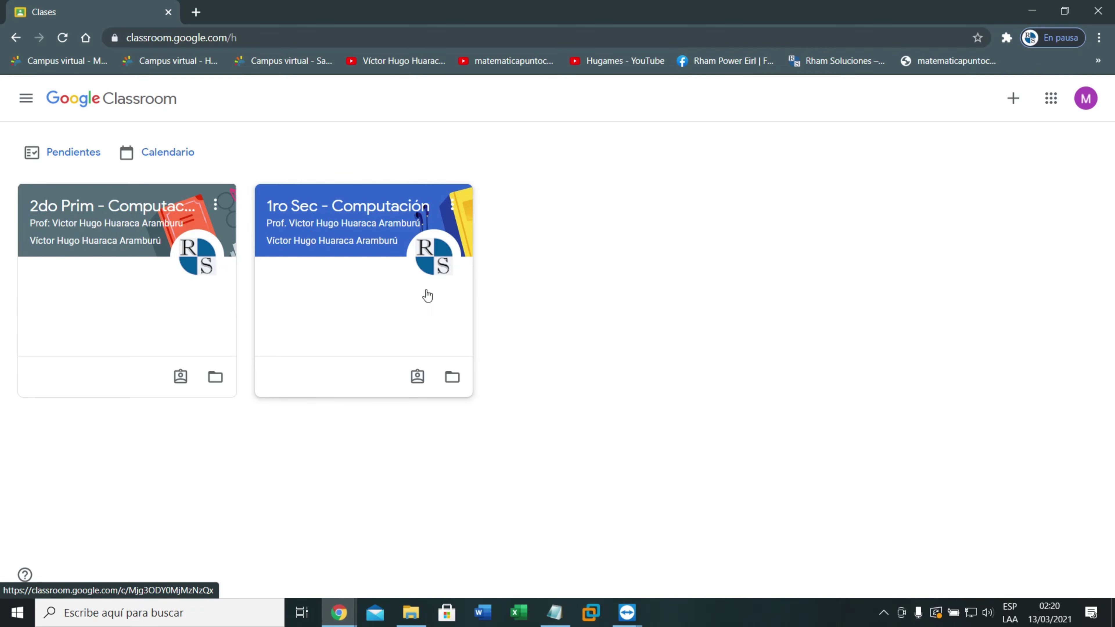
Unenroll from 1ro Sec - Computación through its card menu and confirm.
click(453, 206)
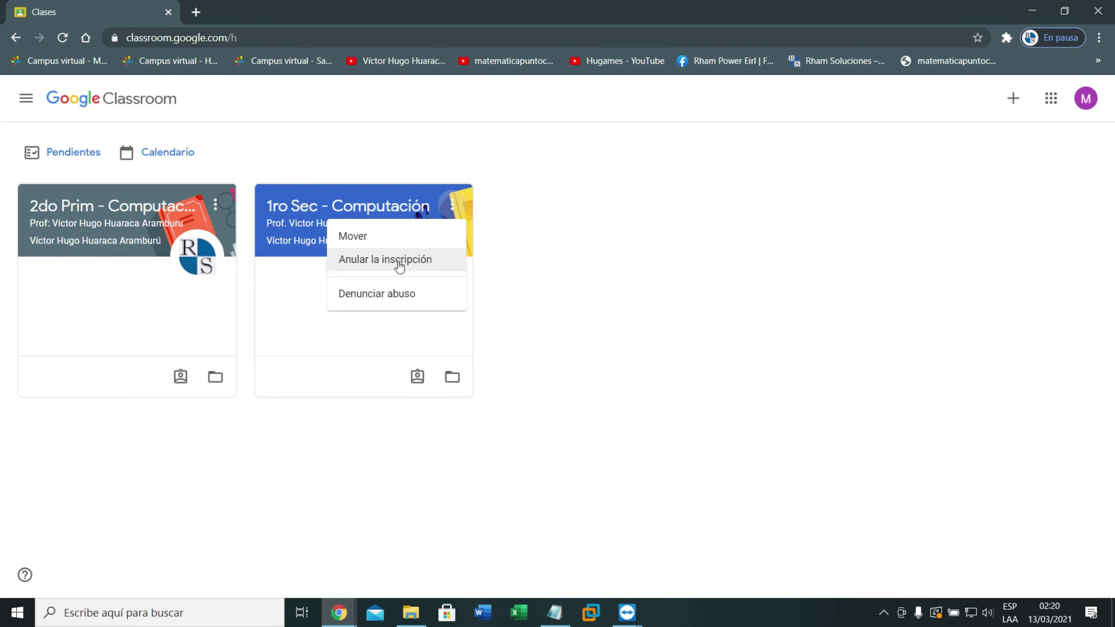
click(372, 267)
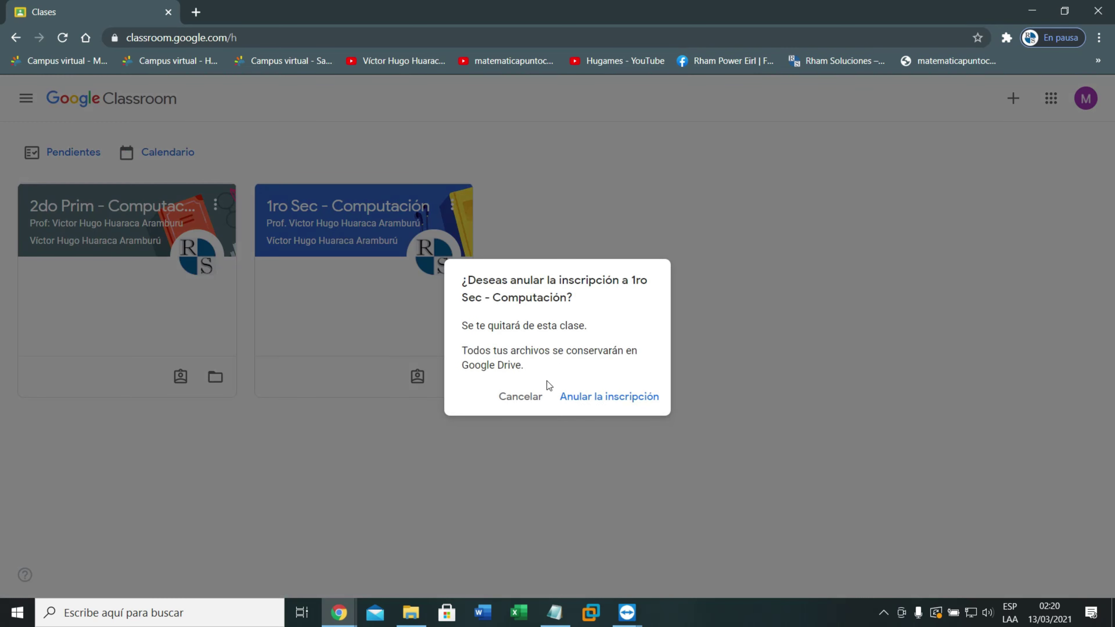
click(583, 399)
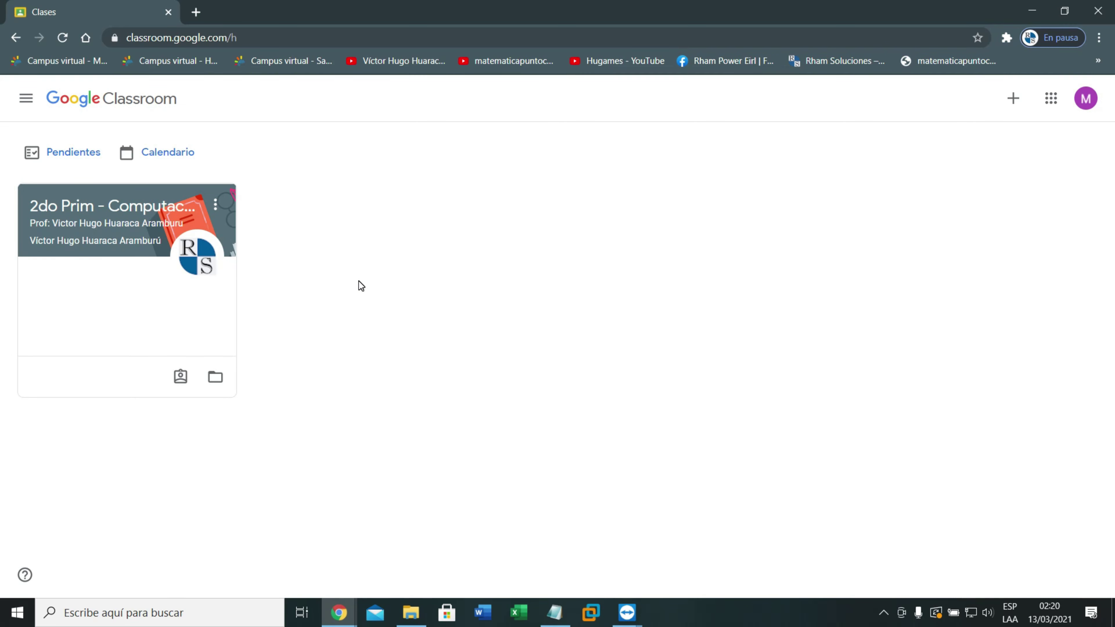
Open the 2do Prim - Computación class and browse its stream.
click(82, 208)
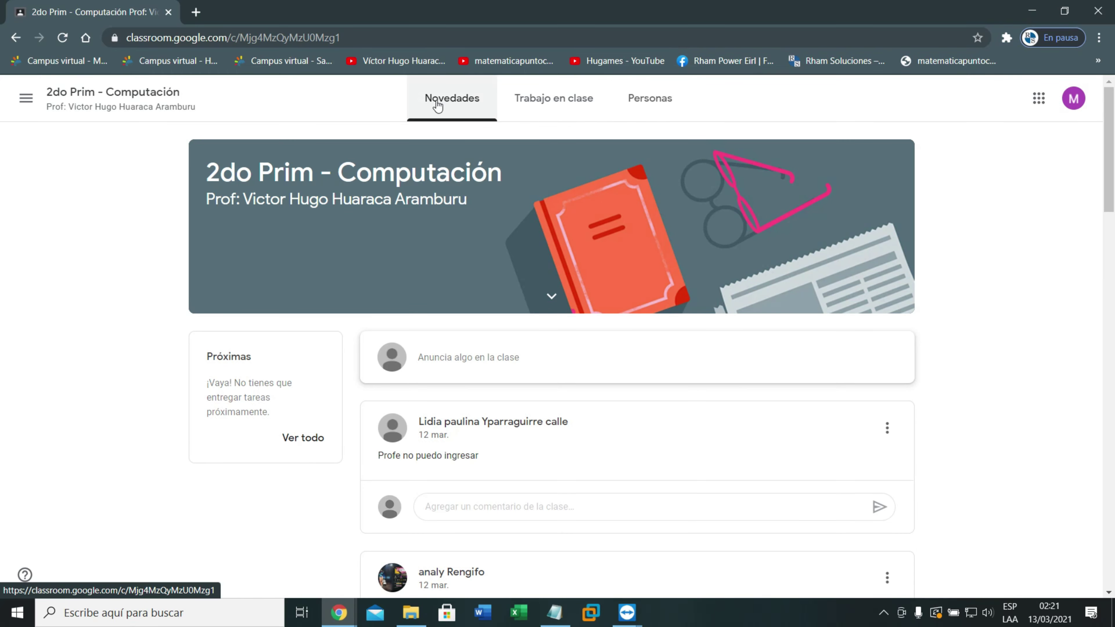
scroll(445, 299, down, 3)
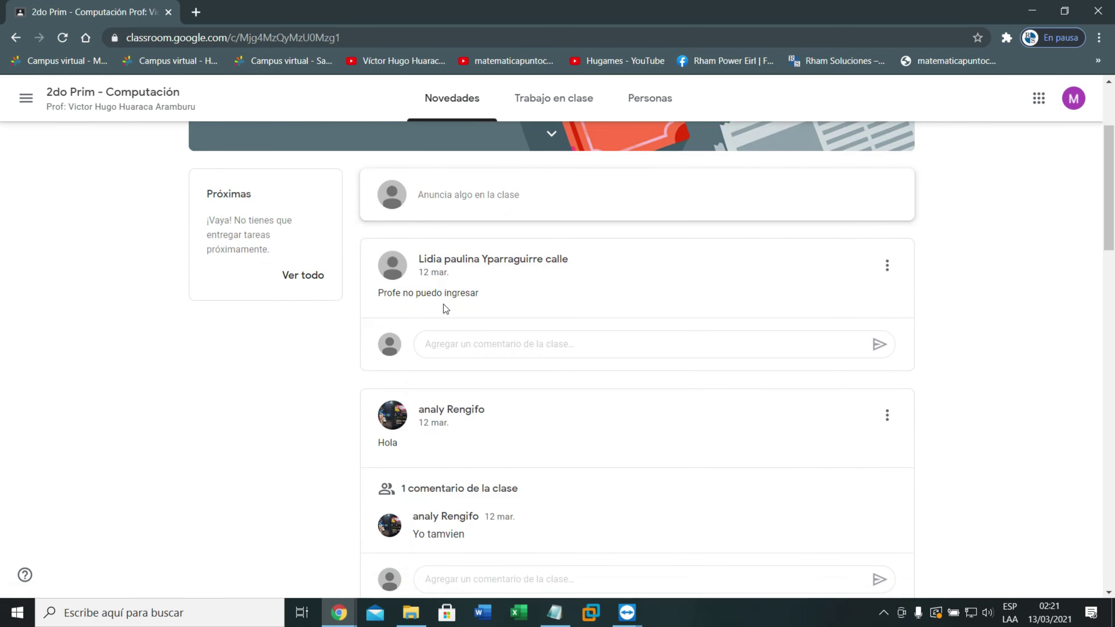
scroll(457, 290, down, 1)
scroll(469, 275, down, 10)
scroll(471, 281, down, 4)
scroll(479, 264, up, 3)
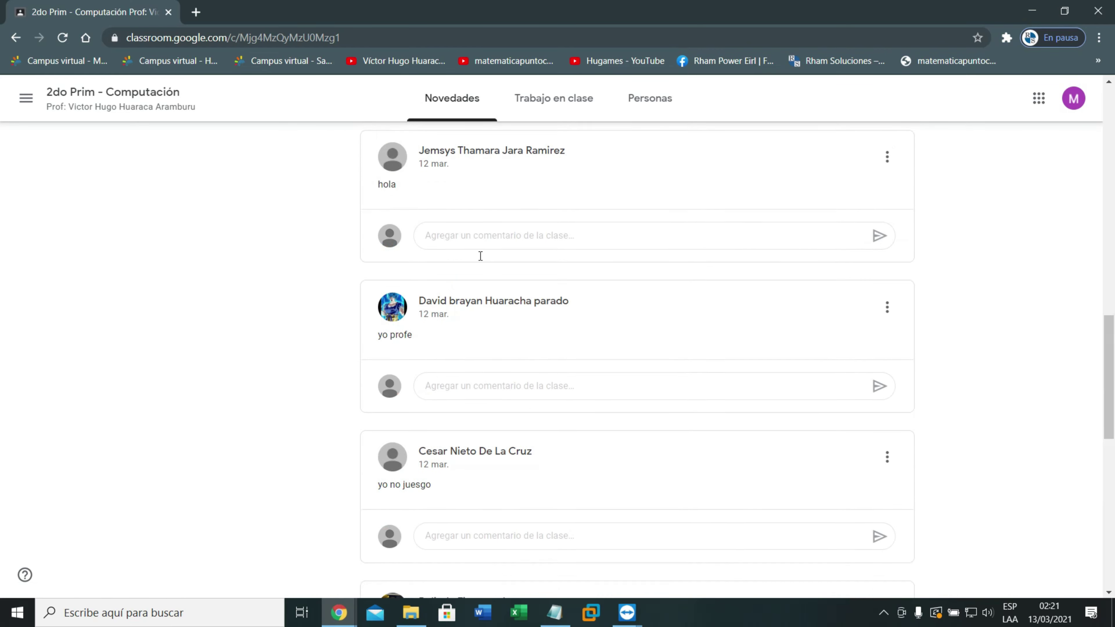
scroll(474, 246, up, 7)
scroll(473, 239, up, 6)
scroll(474, 240, up, 3)
scroll(461, 285, up, 3)
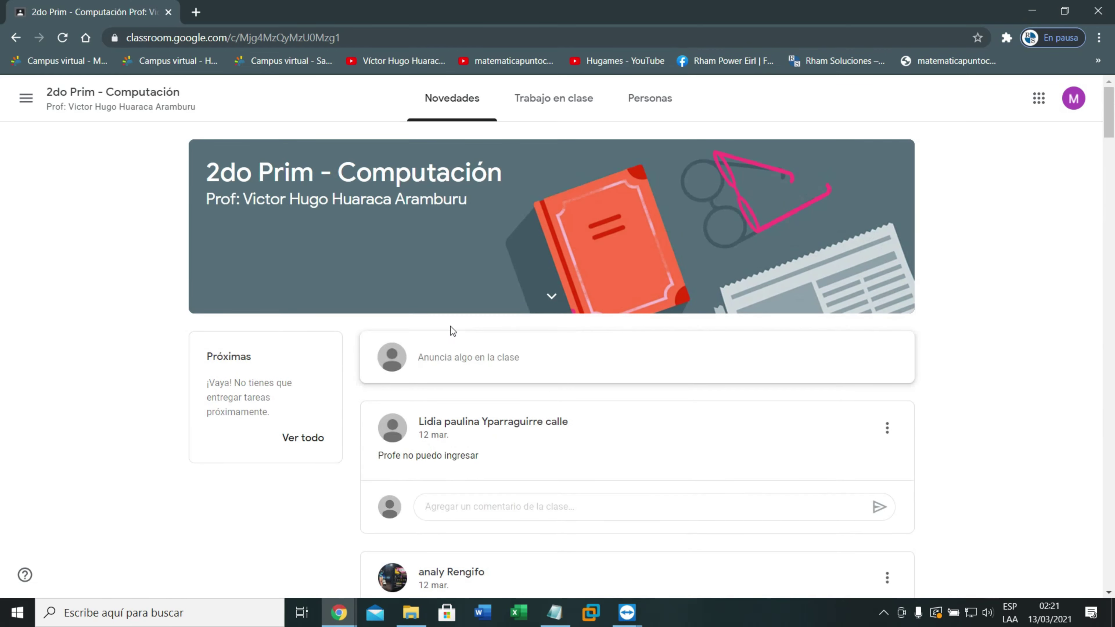
Post the announcement 'profesor buenos dias me podria explicar que tarea nos dejo'.
click(397, 379)
text(profesor buenos dias me podria explicar que tarea nos dejo)
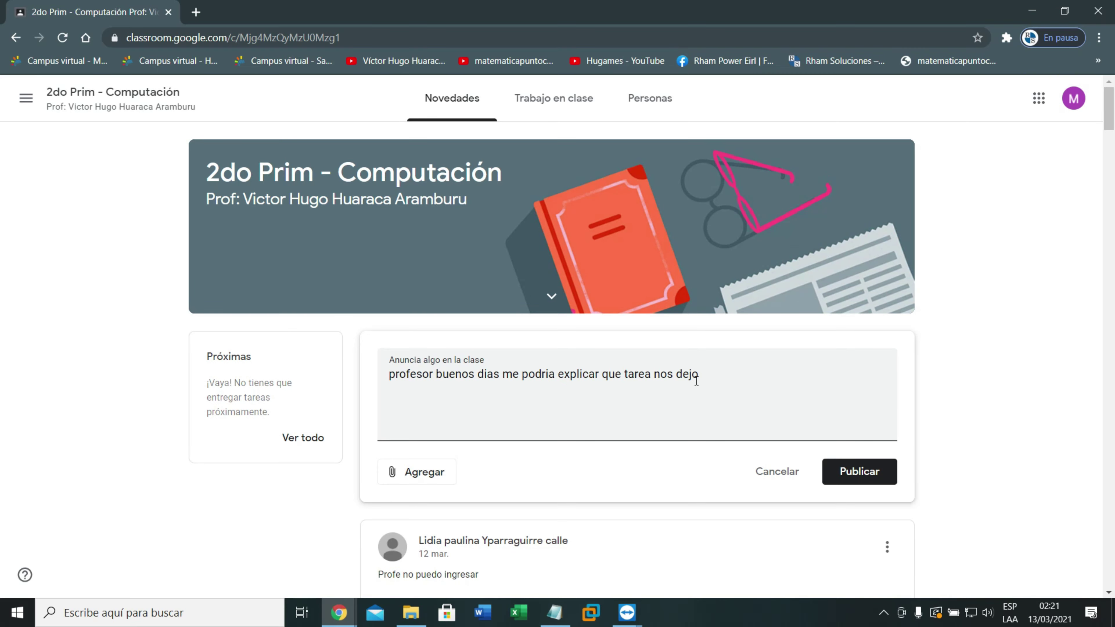
click(847, 472)
scroll(512, 455, down, 1)
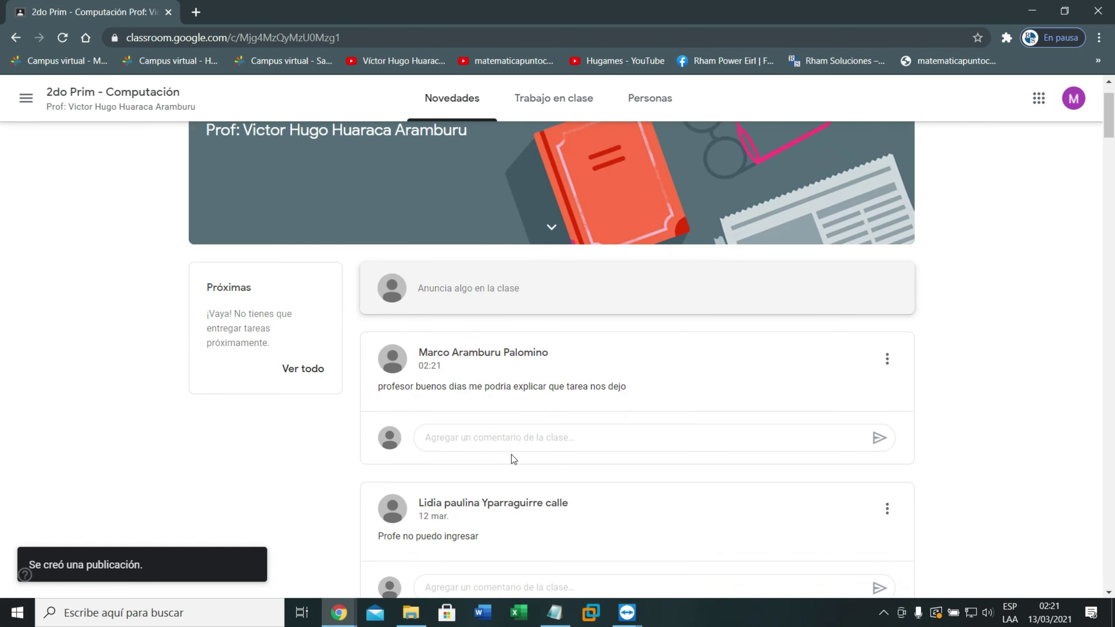
scroll(512, 455, down, 1)
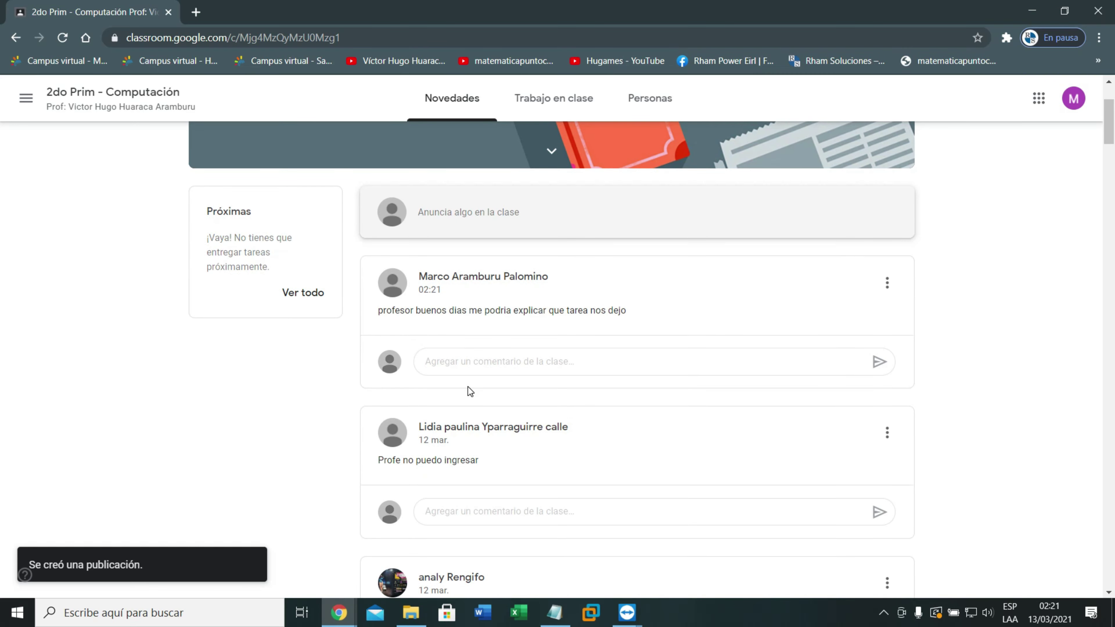
Comment 'la tarea es de fisica' under the new announcement.
click(450, 356)
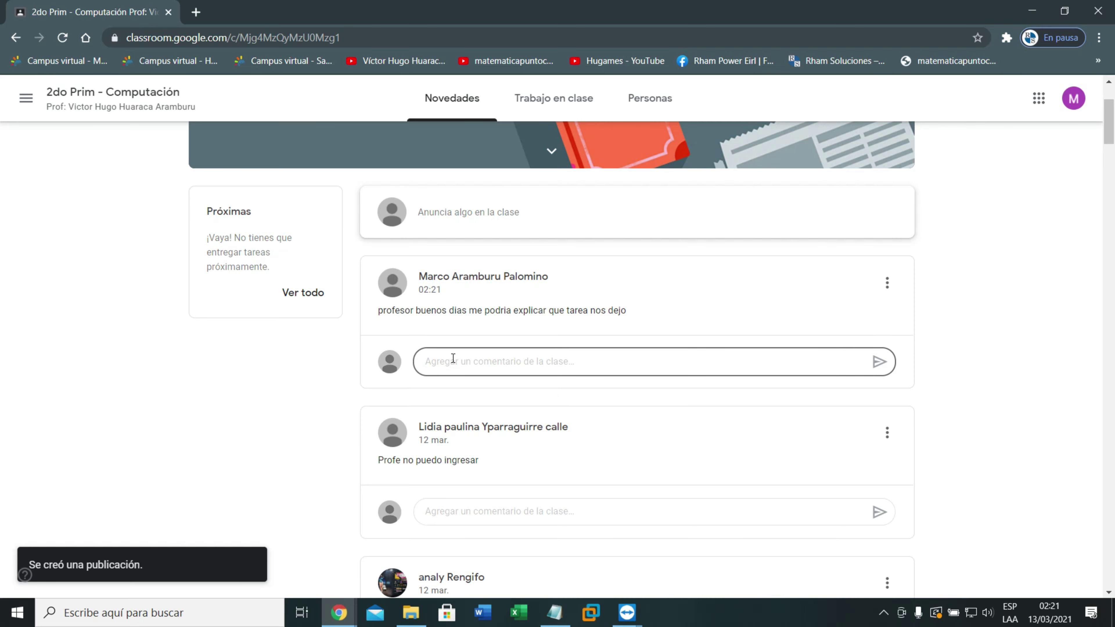
text(la tarea es de fisica)
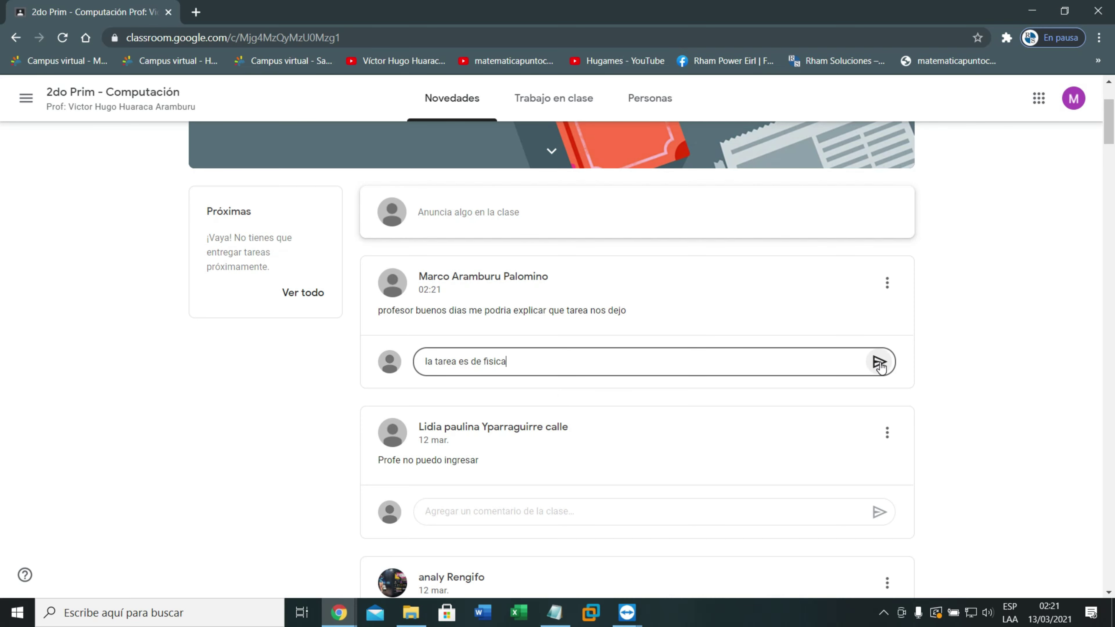
click(880, 363)
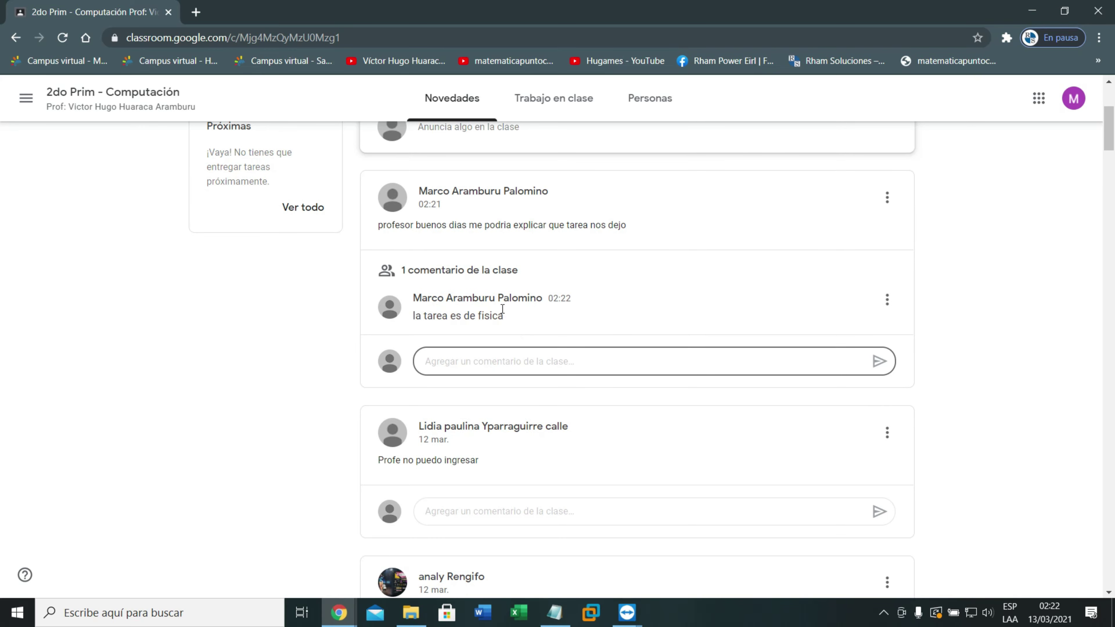
scroll(502, 308, up, 1)
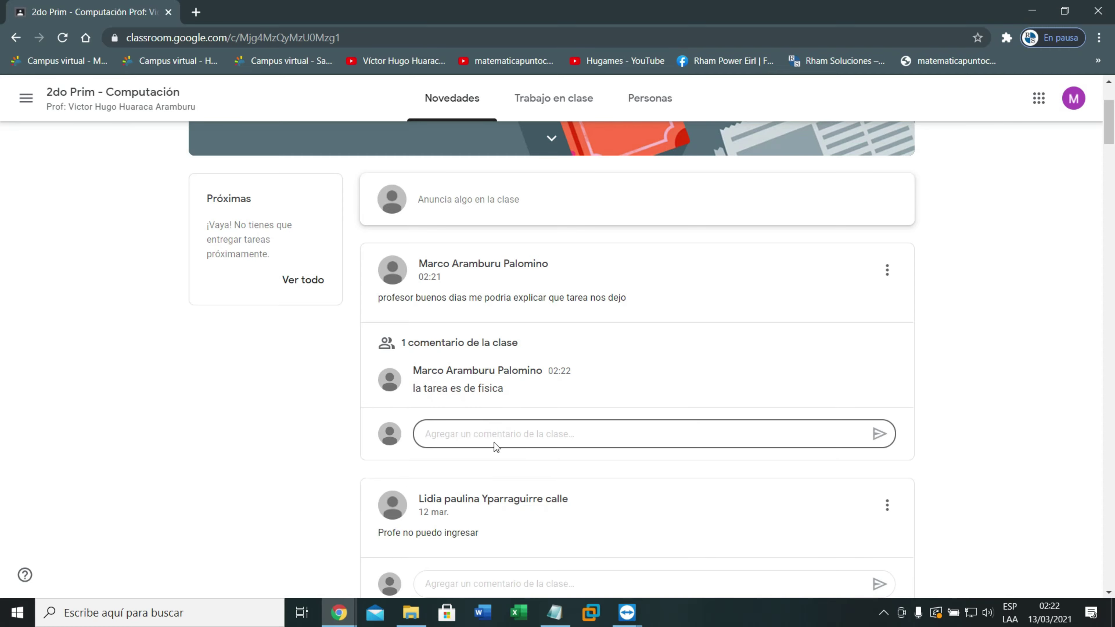
Scroll down the stream, then go to the Trabajo en clase list.
scroll(492, 421, down, 4)
scroll(493, 375, down, 3)
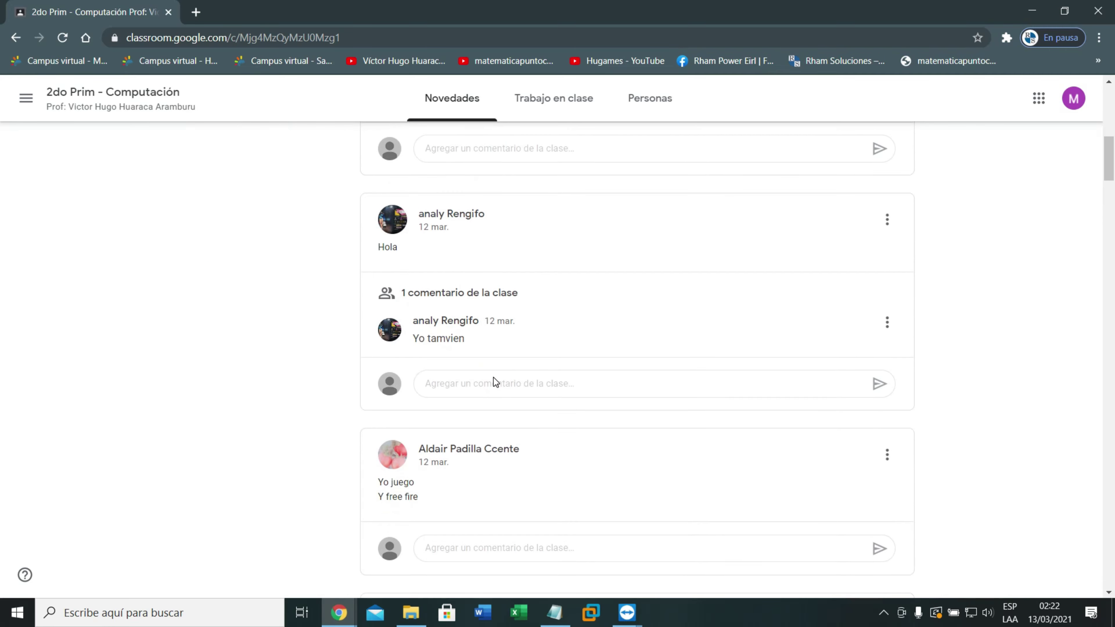
scroll(494, 380, down, 4)
scroll(495, 384, down, 3)
scroll(494, 389, down, 3)
scroll(494, 389, down, 3)
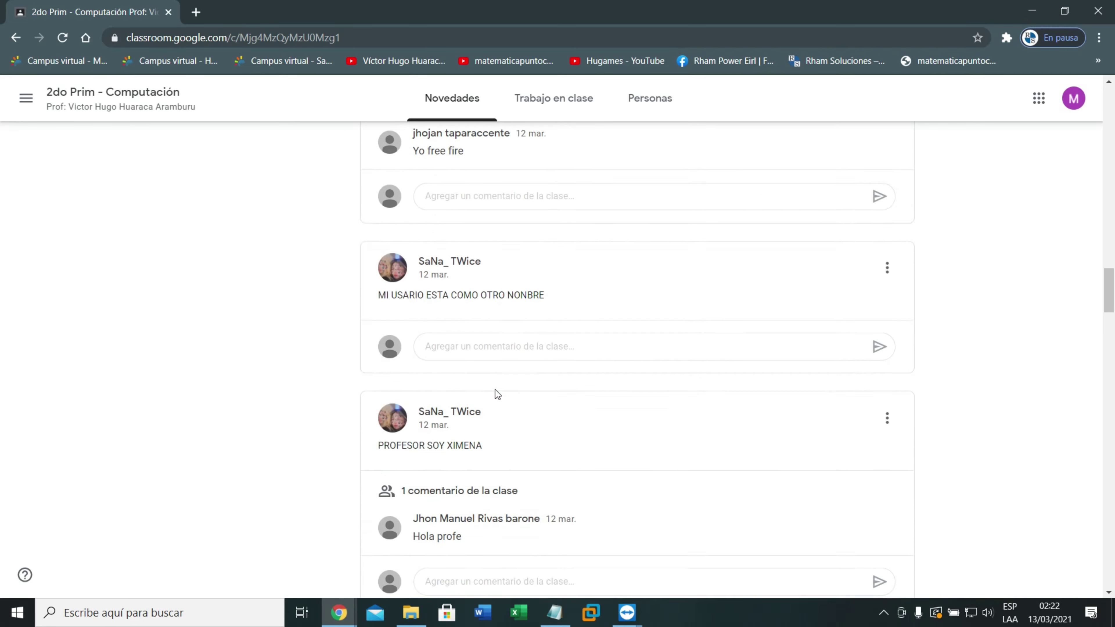
scroll(499, 379, down, 3)
click(546, 101)
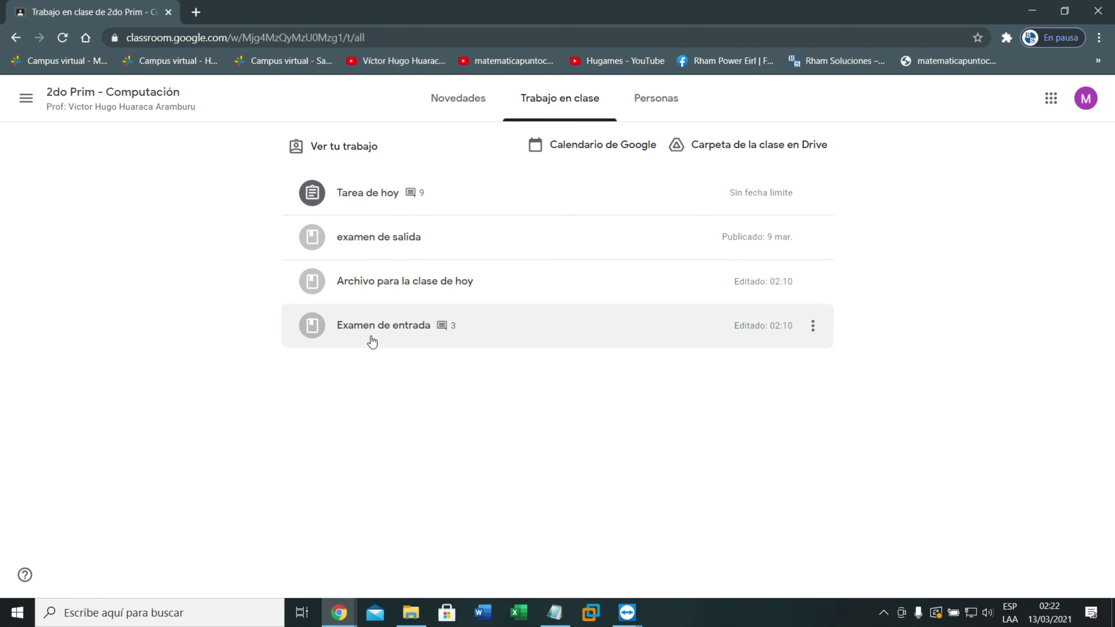
Expand Examen de entrada and open its attached Quizizz game link.
mouse_move(389, 336)
click(389, 334)
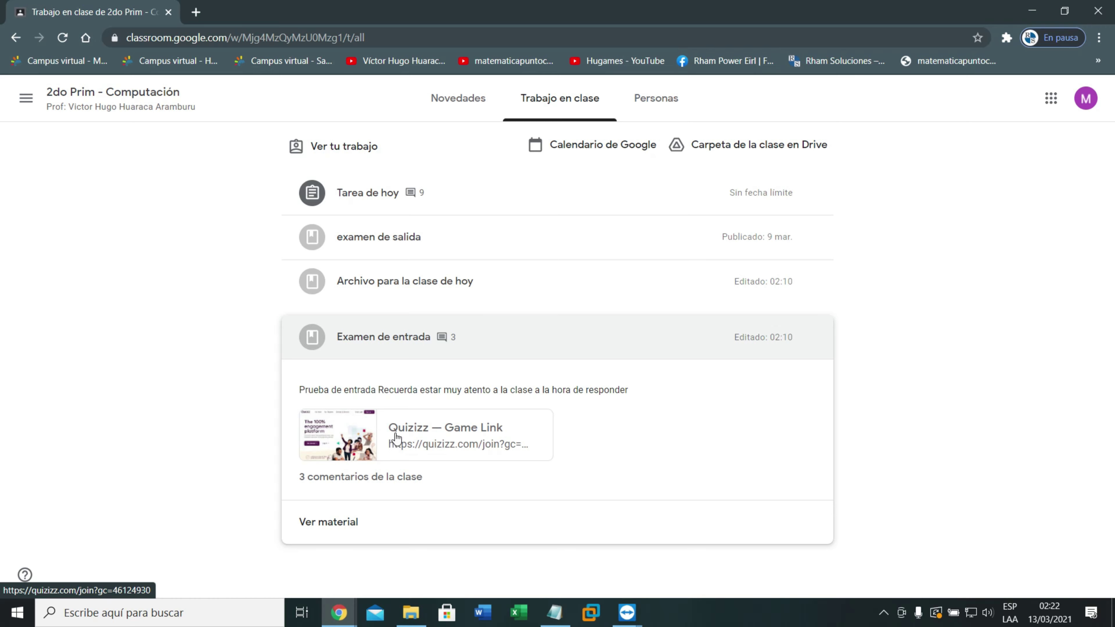
click(401, 435)
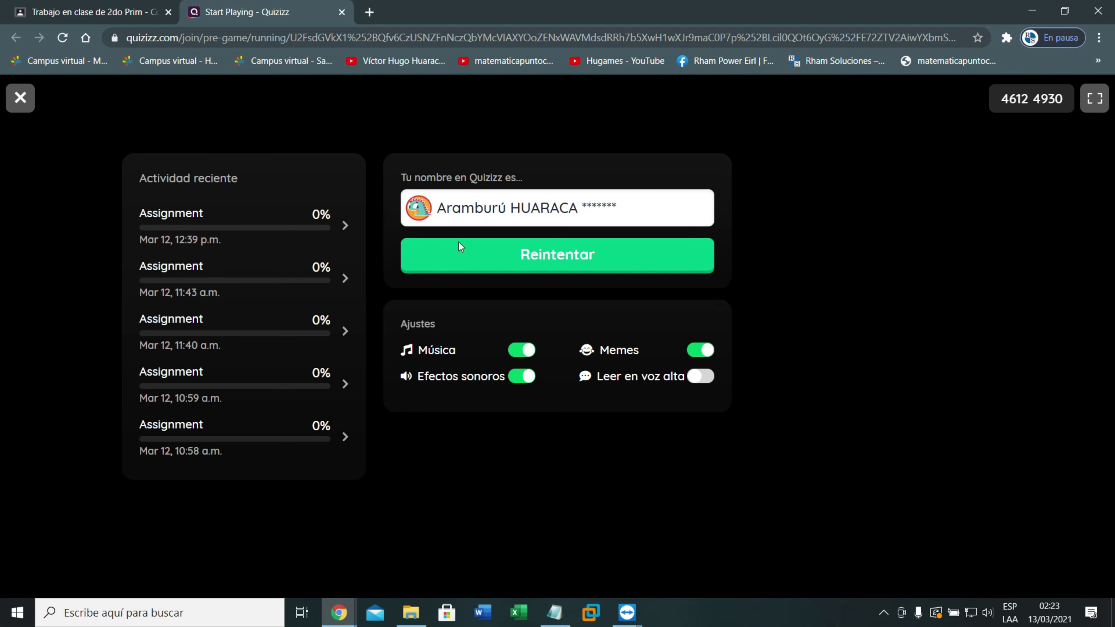
Retry the quiz and answer question 1 with the monitor.
click(544, 262)
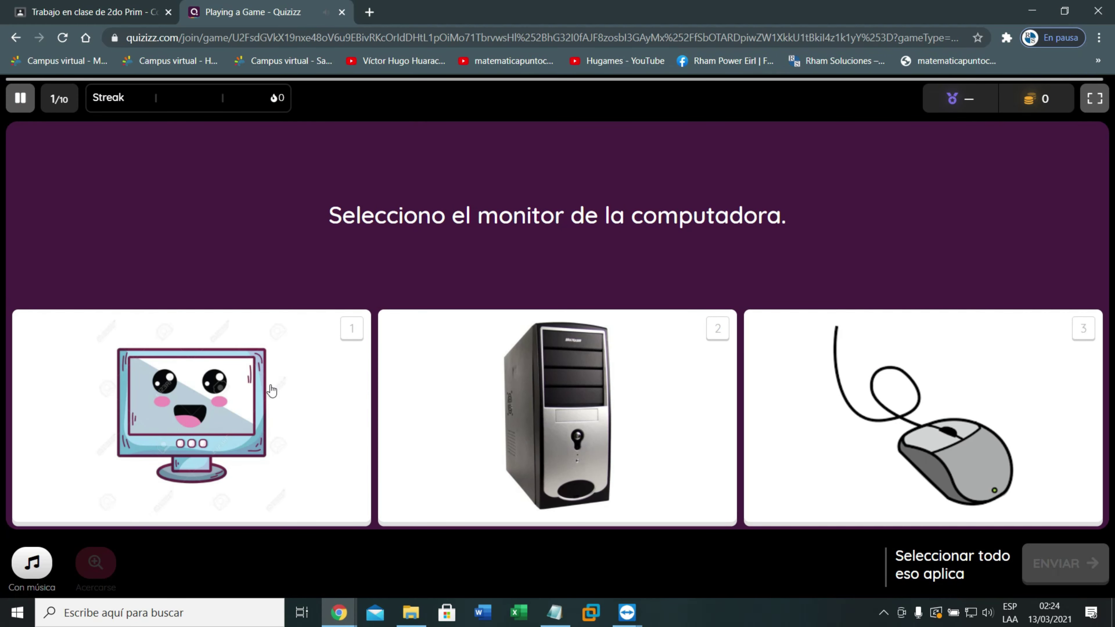
click(272, 386)
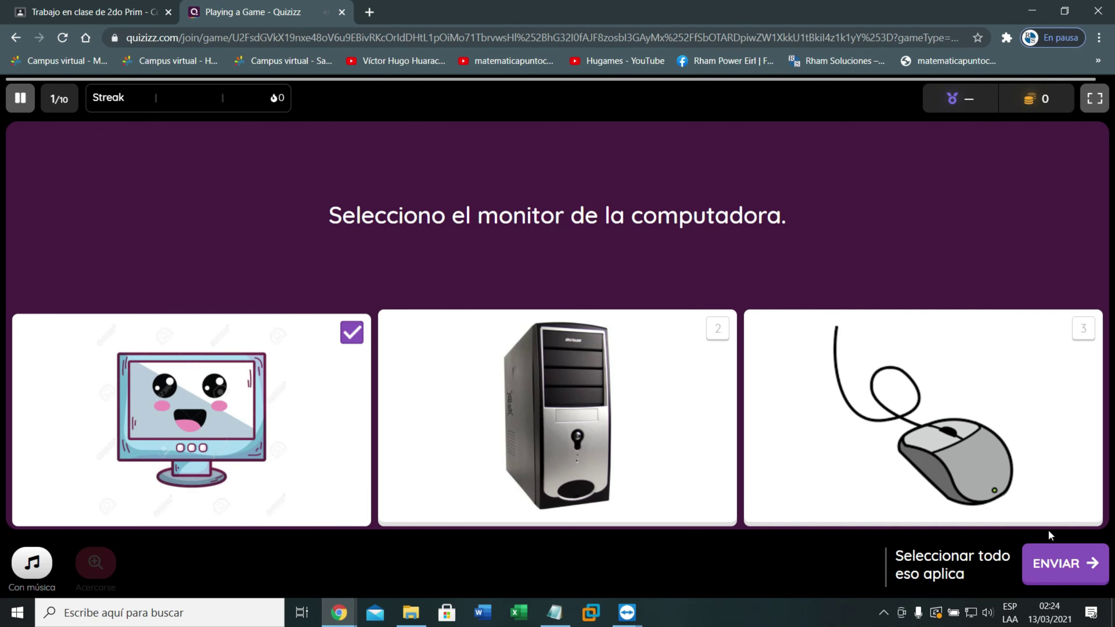
click(1070, 558)
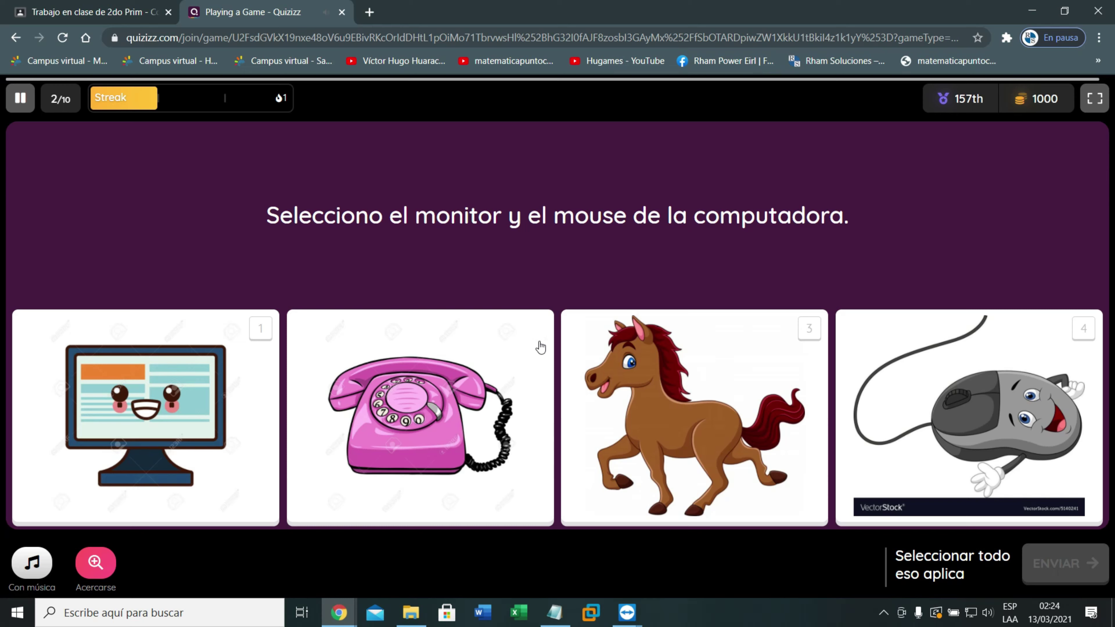
Answer question 2 with the monitor and mouse, then switch back to Classroom.
click(182, 381)
click(903, 405)
click(1065, 563)
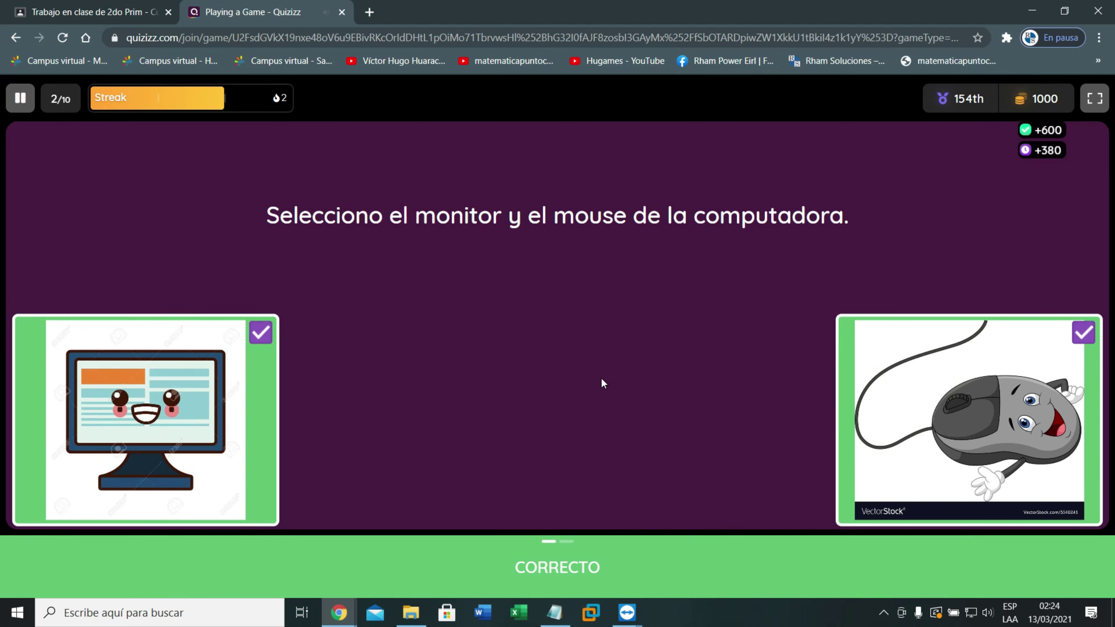
key(ctrl+Tab)
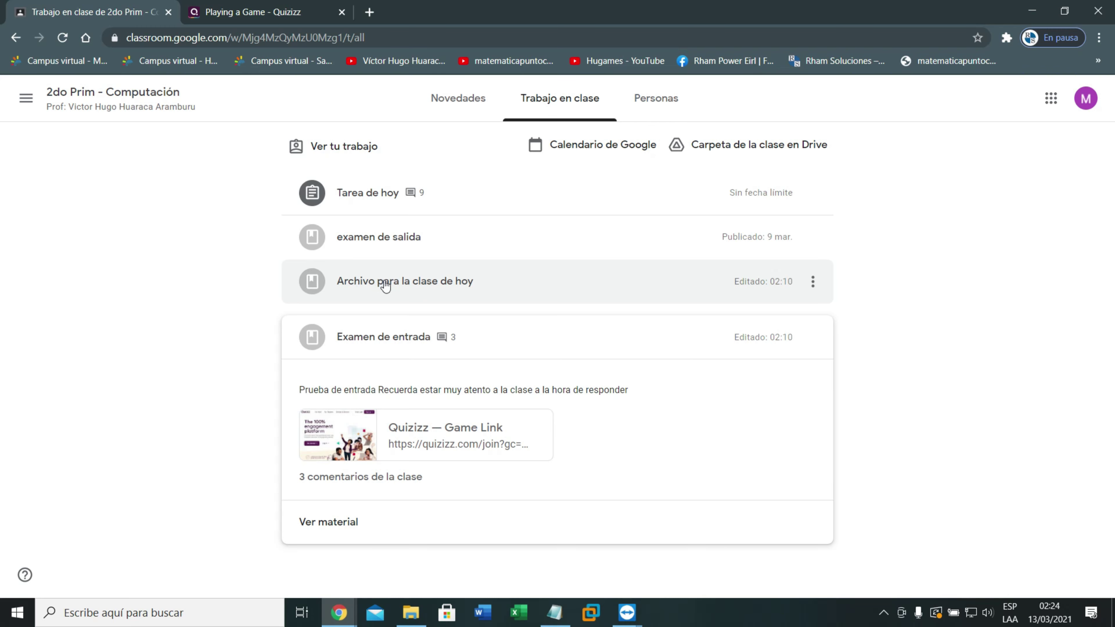
Expand Archivo para la clase de hoy, preview descarga.jpg and show its options menu.
click(397, 288)
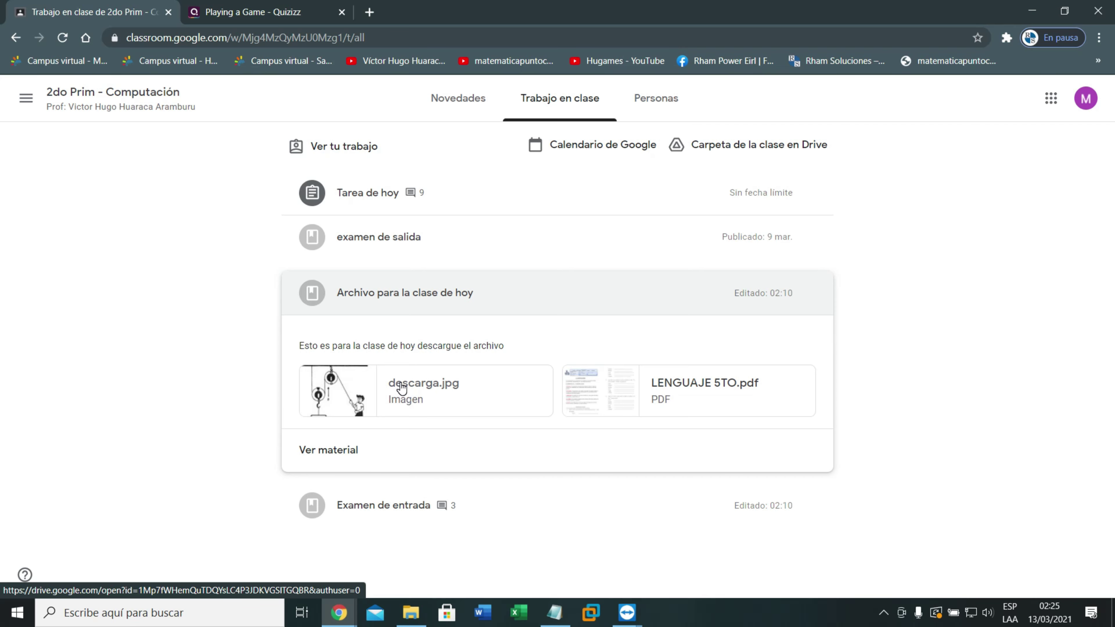
click(401, 387)
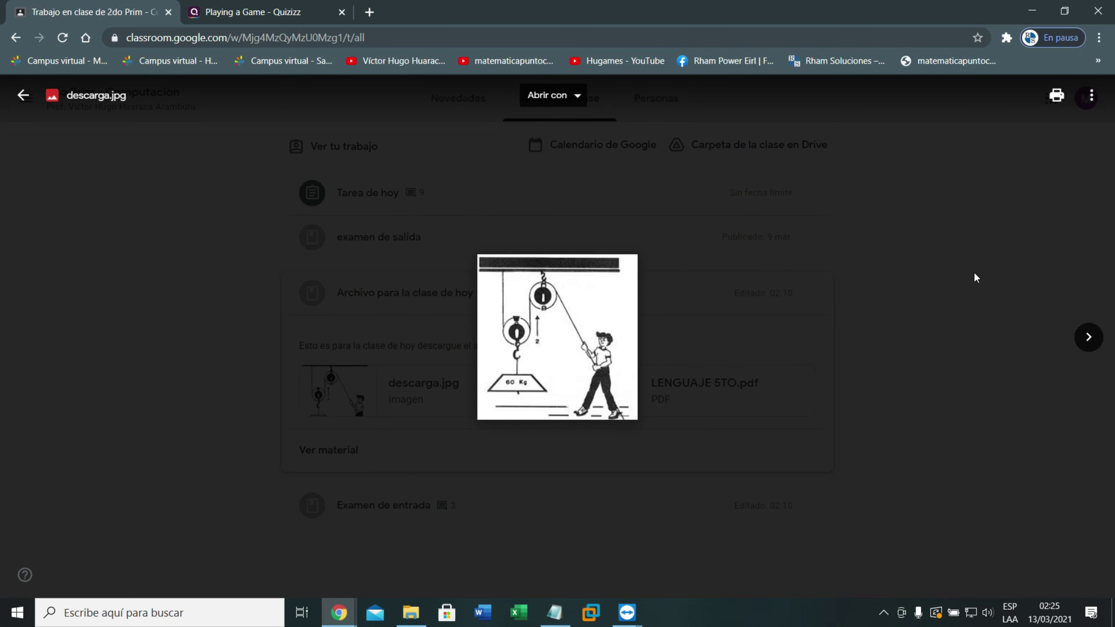
click(1092, 96)
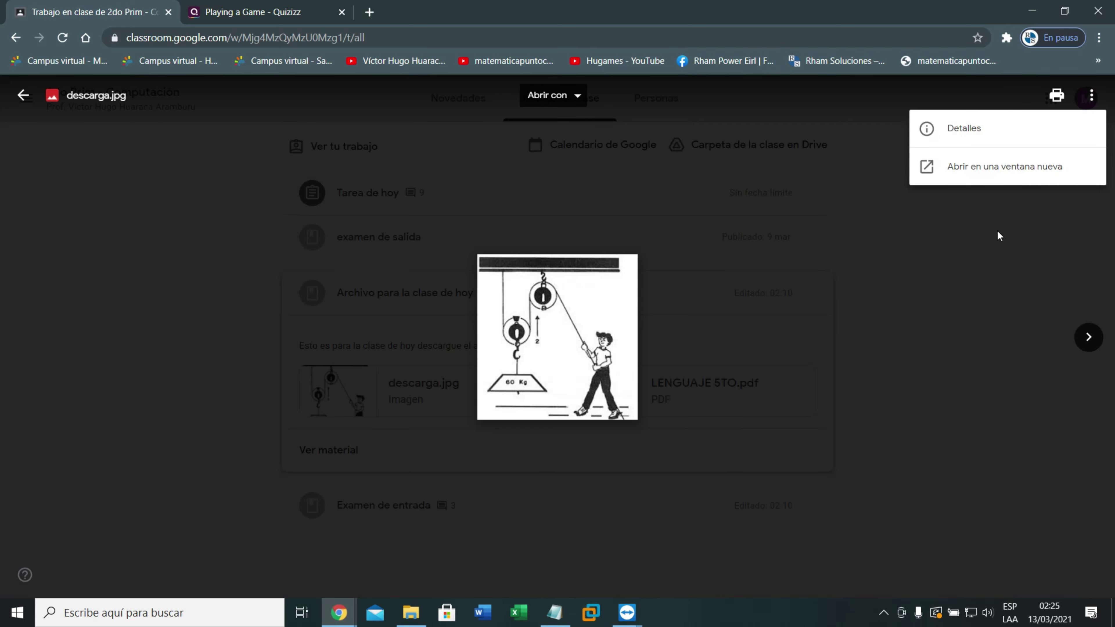
Open descarga.jpg in a new window, download it, and view the downloaded image.
click(985, 171)
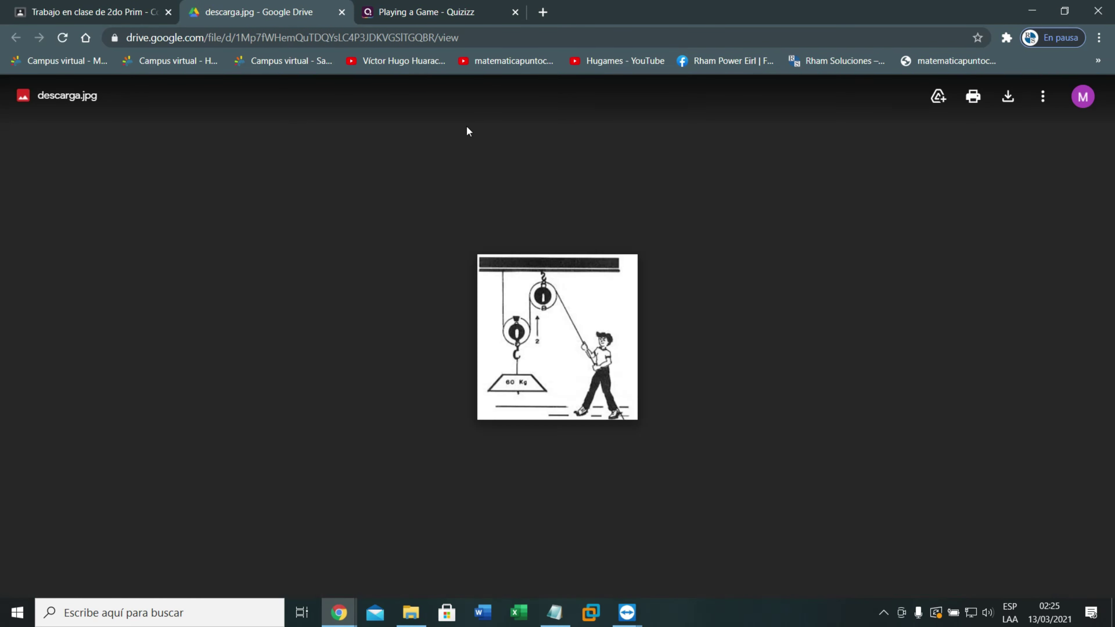
click(1009, 99)
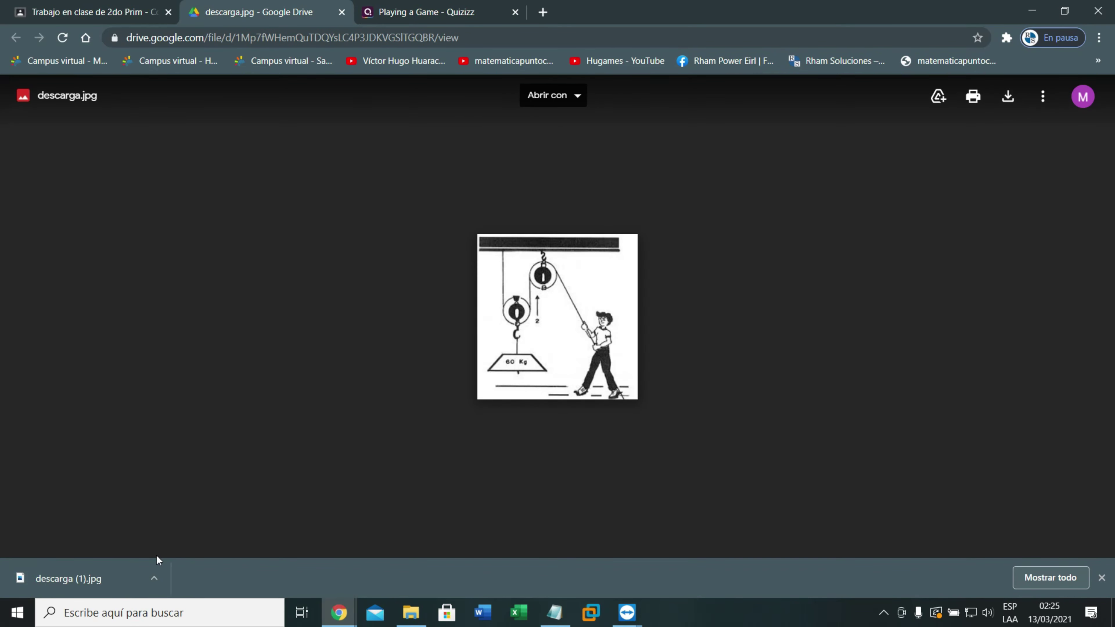
click(82, 582)
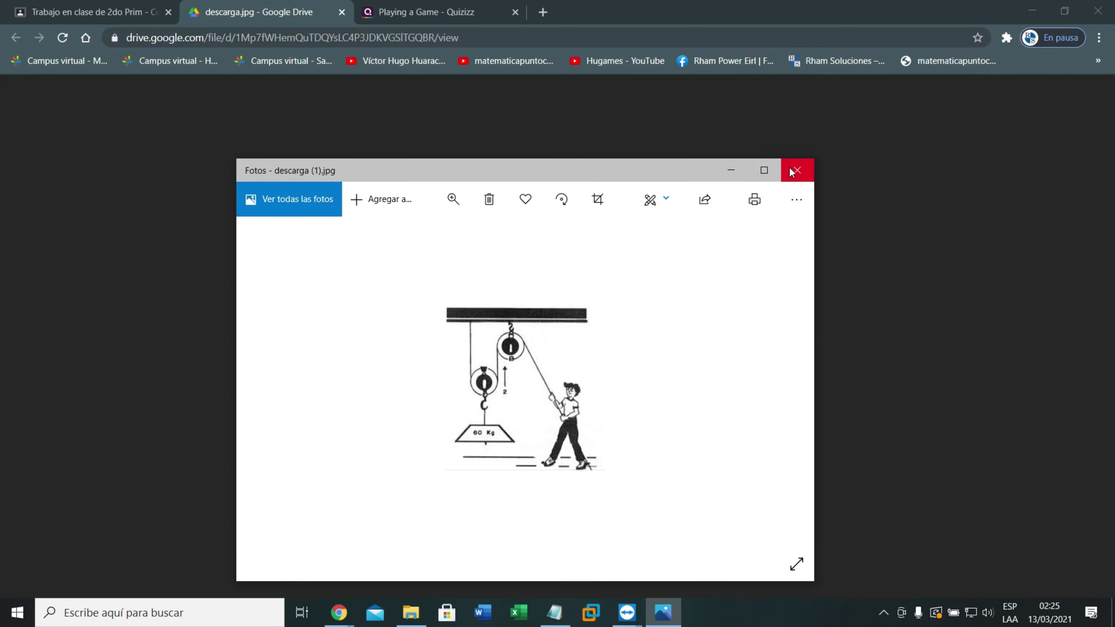
Close the photo viewer, the Drive tab and the image preview.
click(797, 170)
key(ctrl+w)
key(ctrl+w)
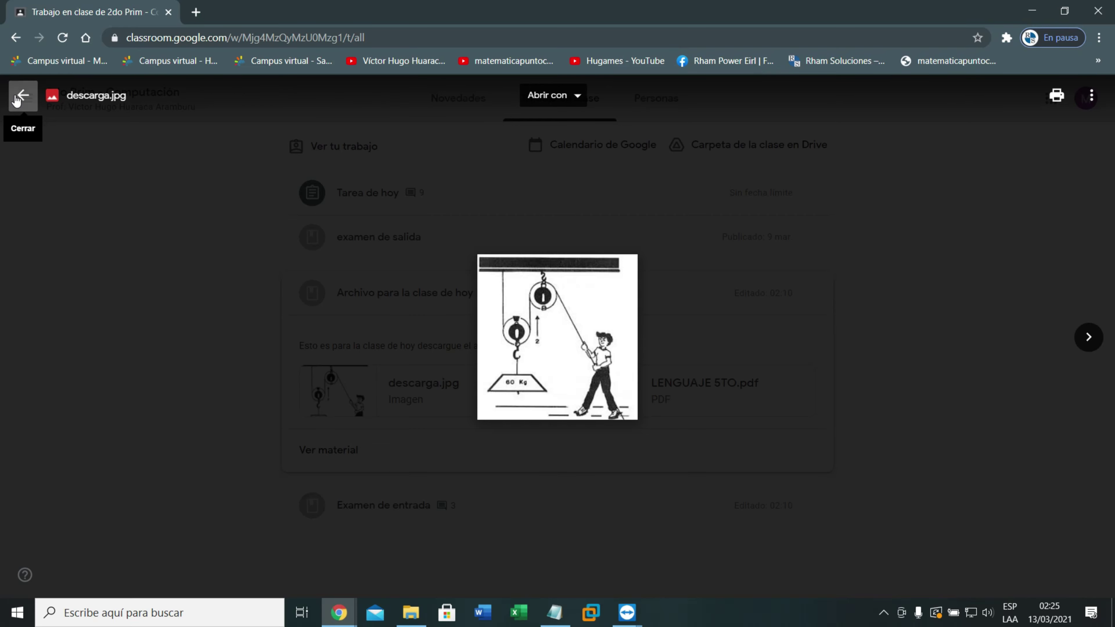
click(16, 100)
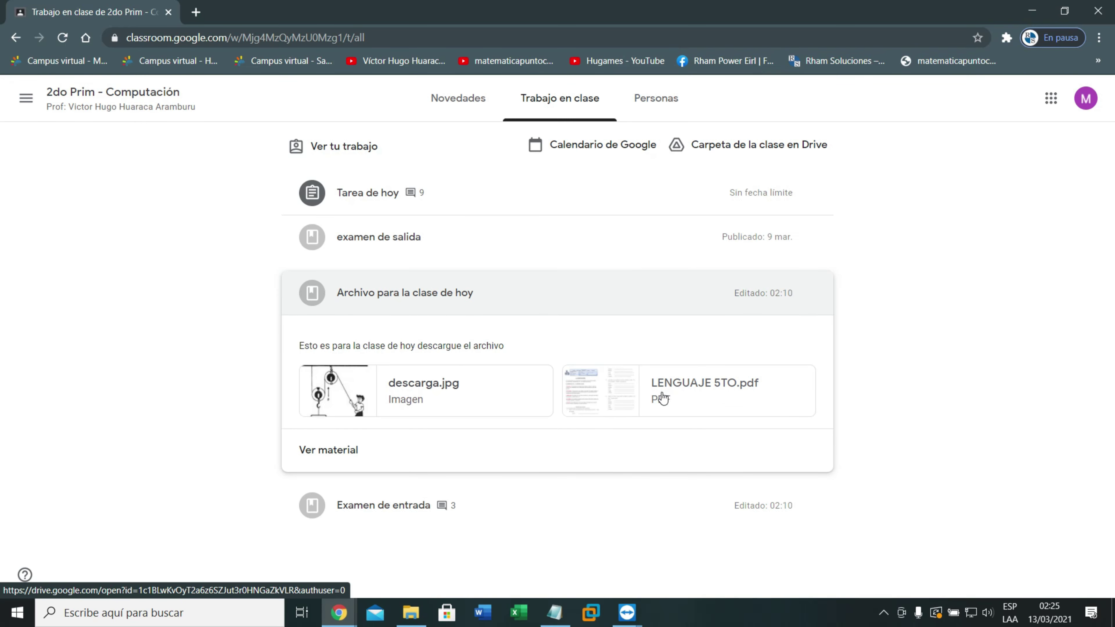
Download LENGUAJE 5TO.pdf from its Drive window, then close it and return to Trabajo en clase.
click(662, 398)
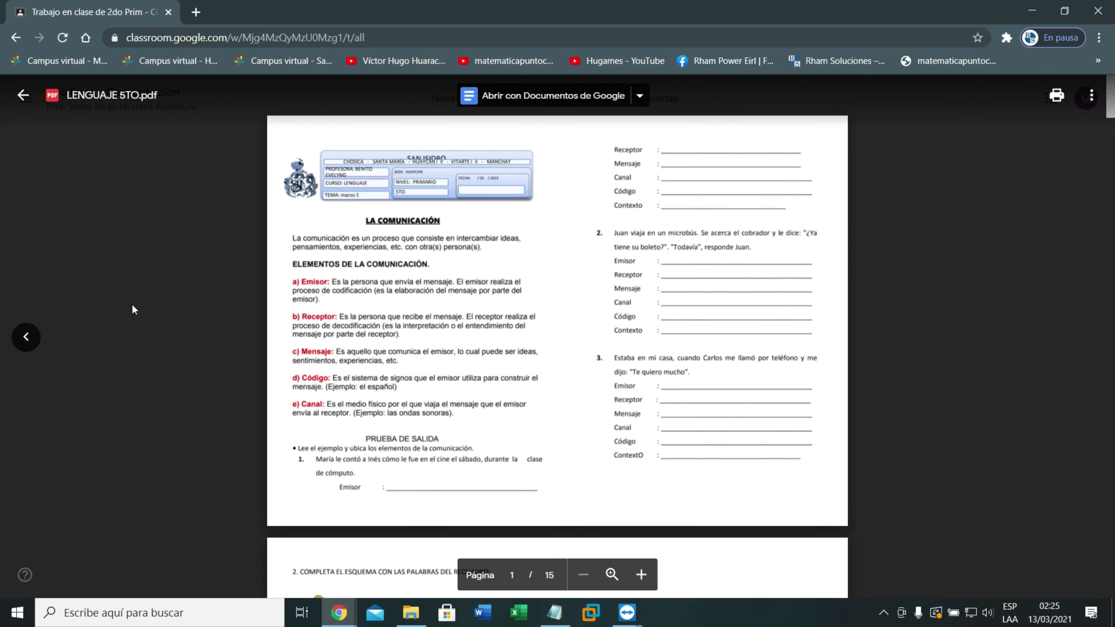
scroll(734, 257, down, 3)
click(1091, 95)
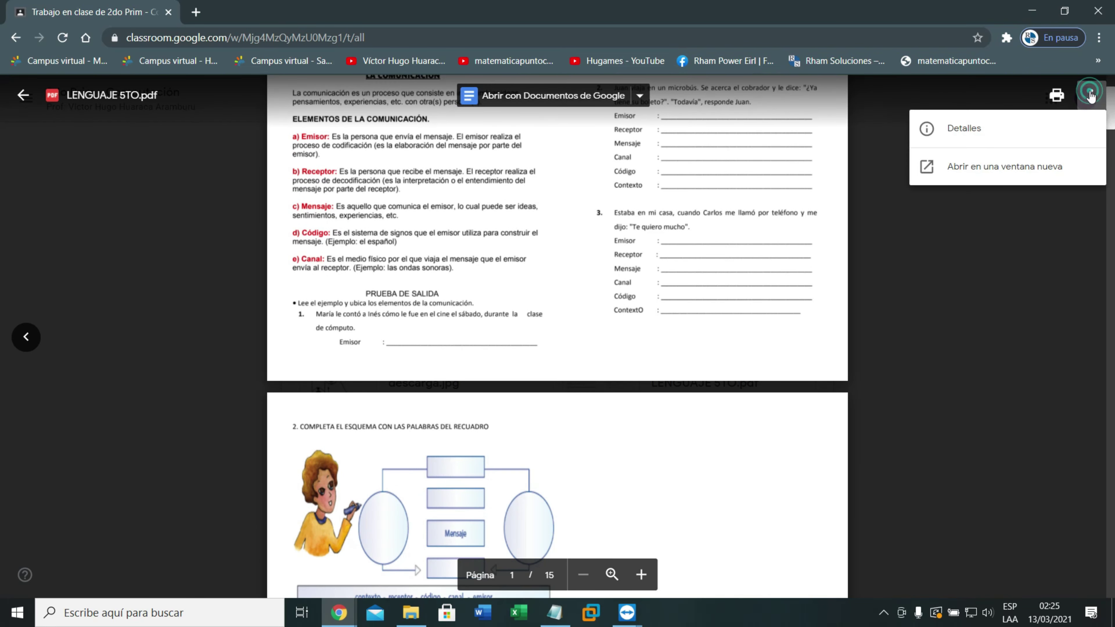
click(1012, 171)
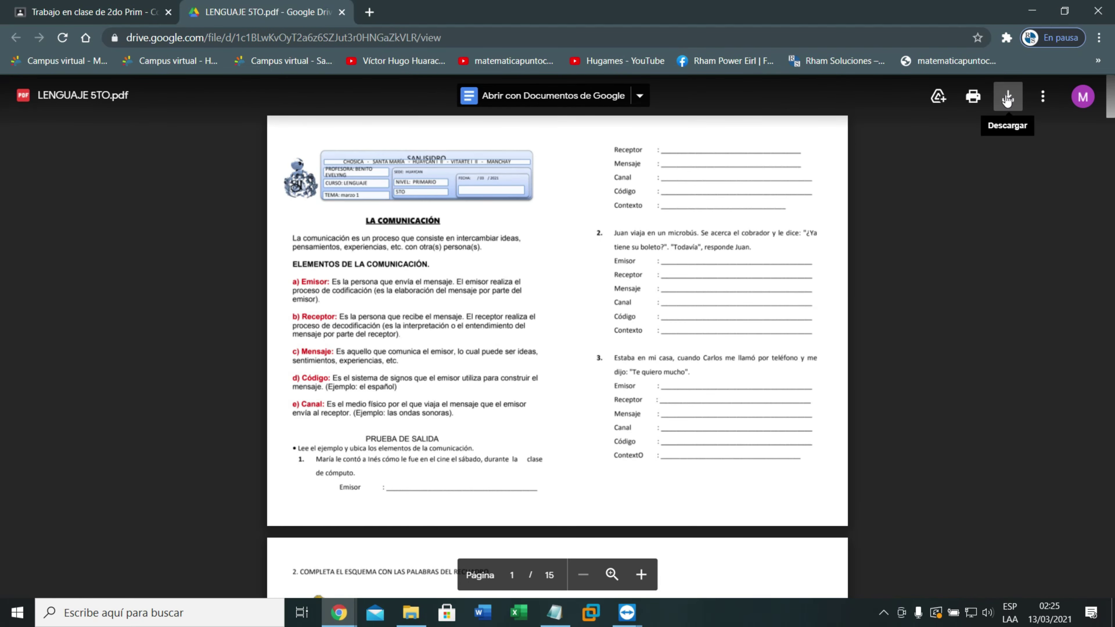
click(1007, 97)
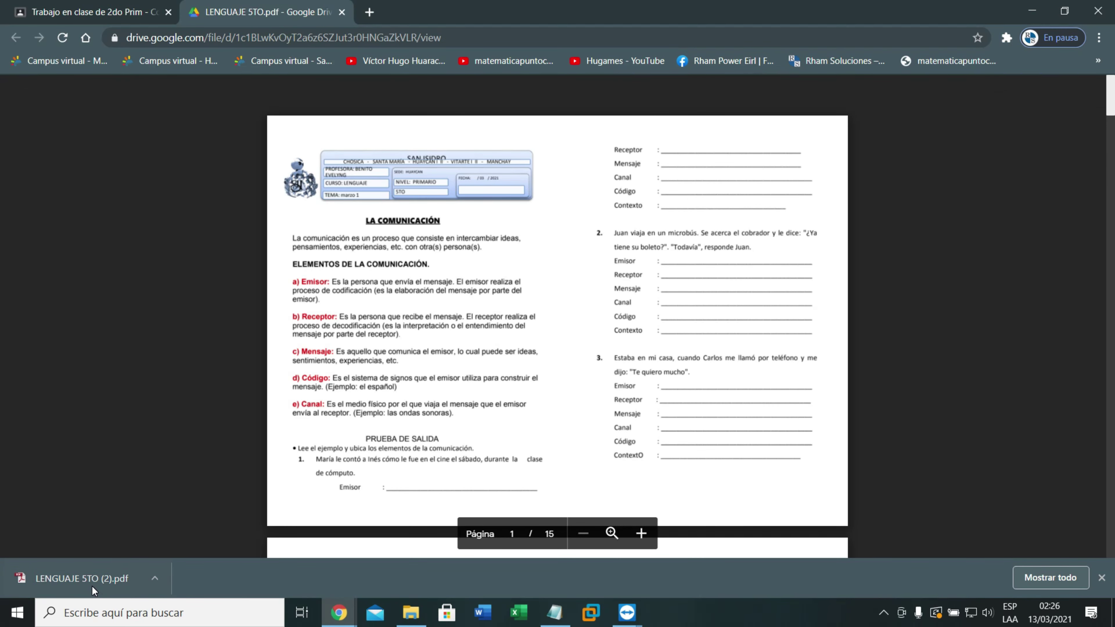
click(342, 12)
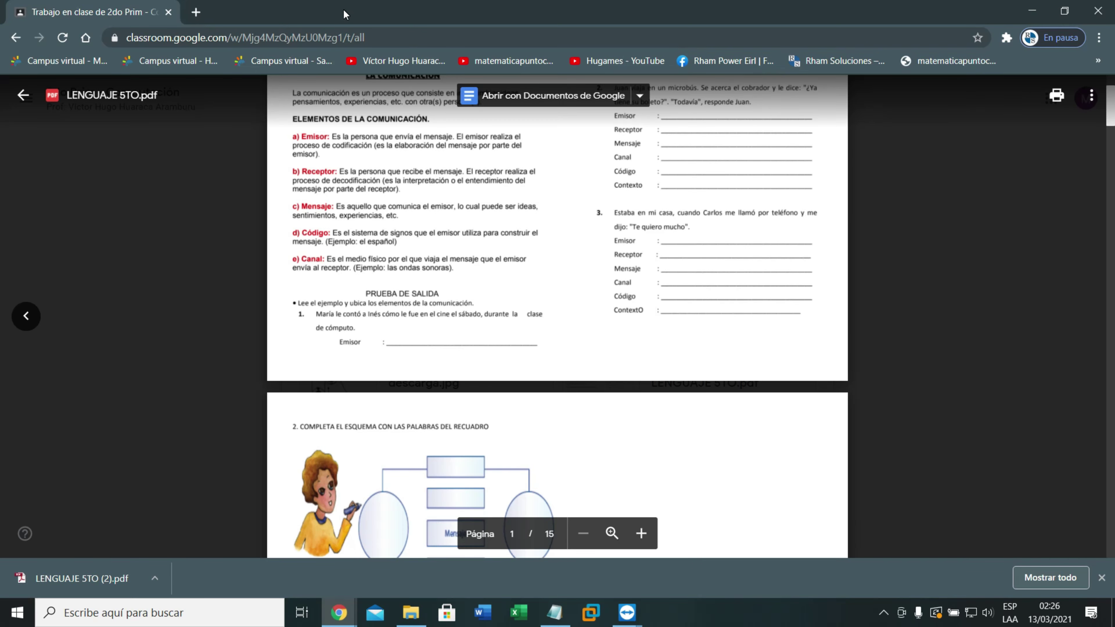
click(23, 95)
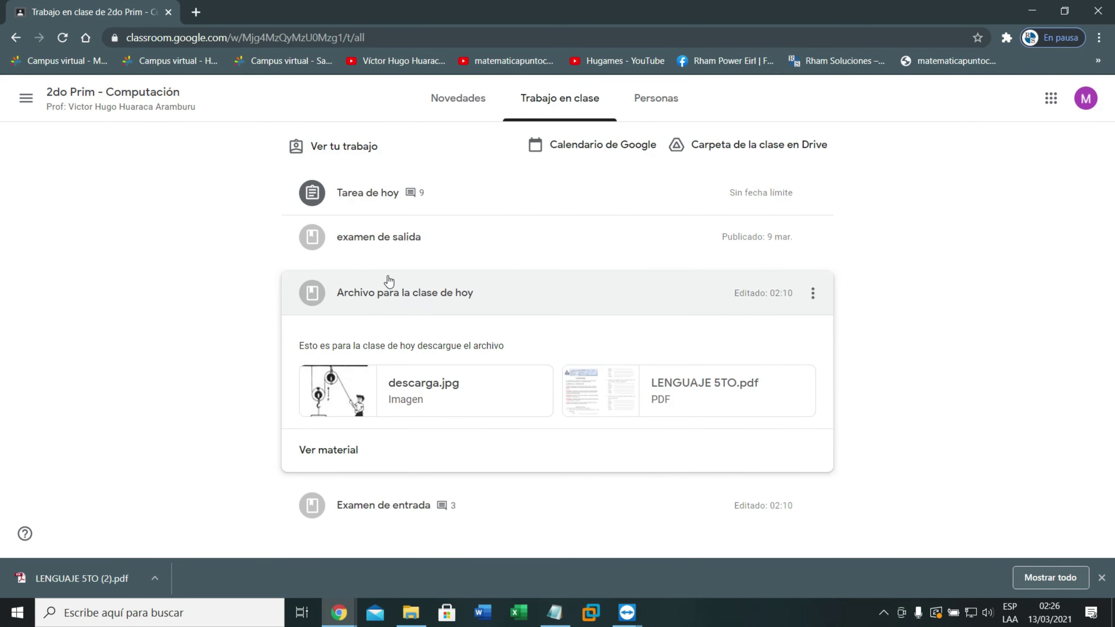
mouse_move(558, 193)
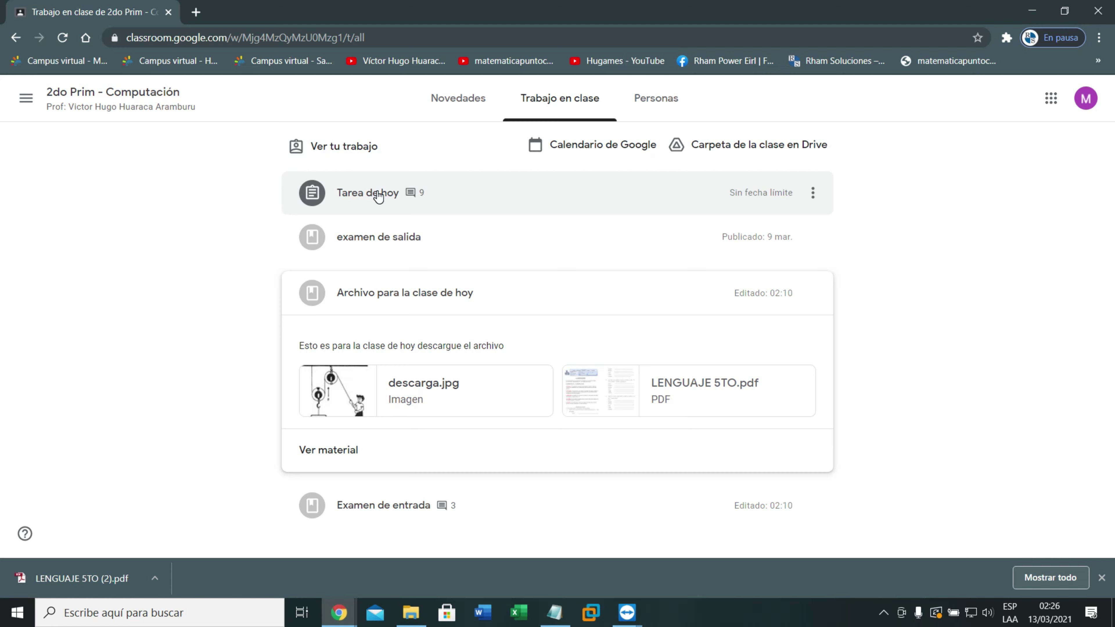
Open the Tarea de hoy details and choose Archivo under Agregar o crear.
click(378, 197)
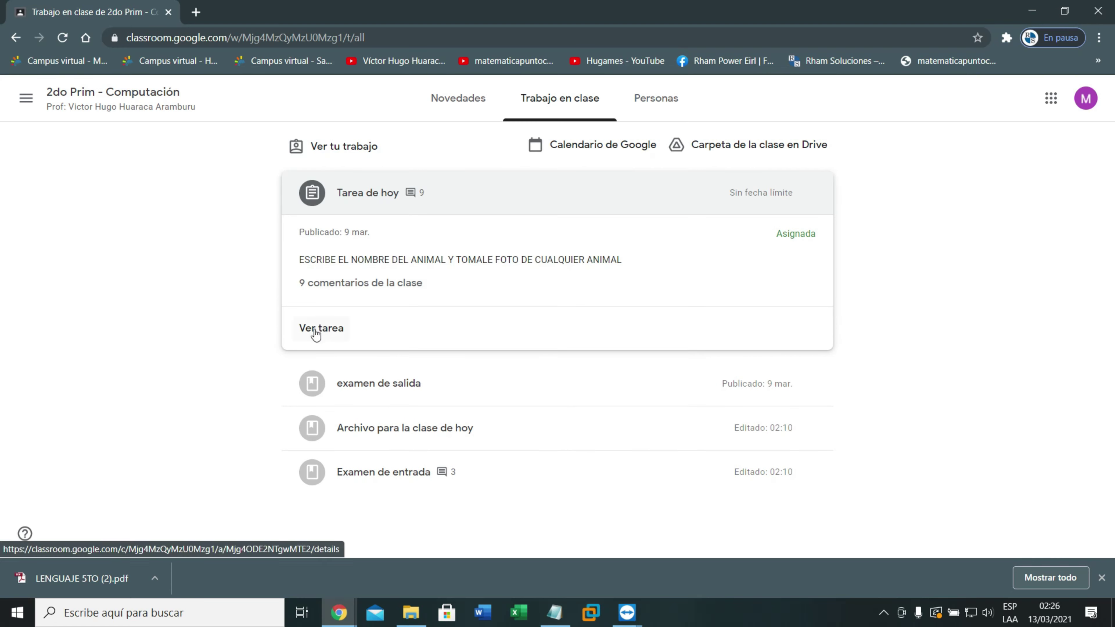
click(316, 333)
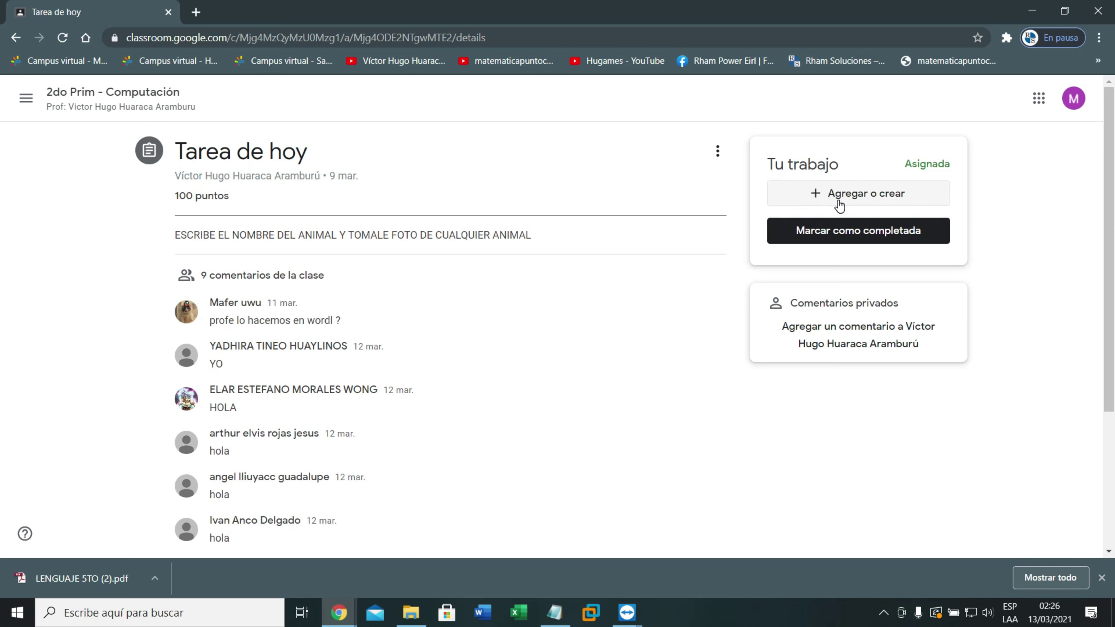
click(868, 200)
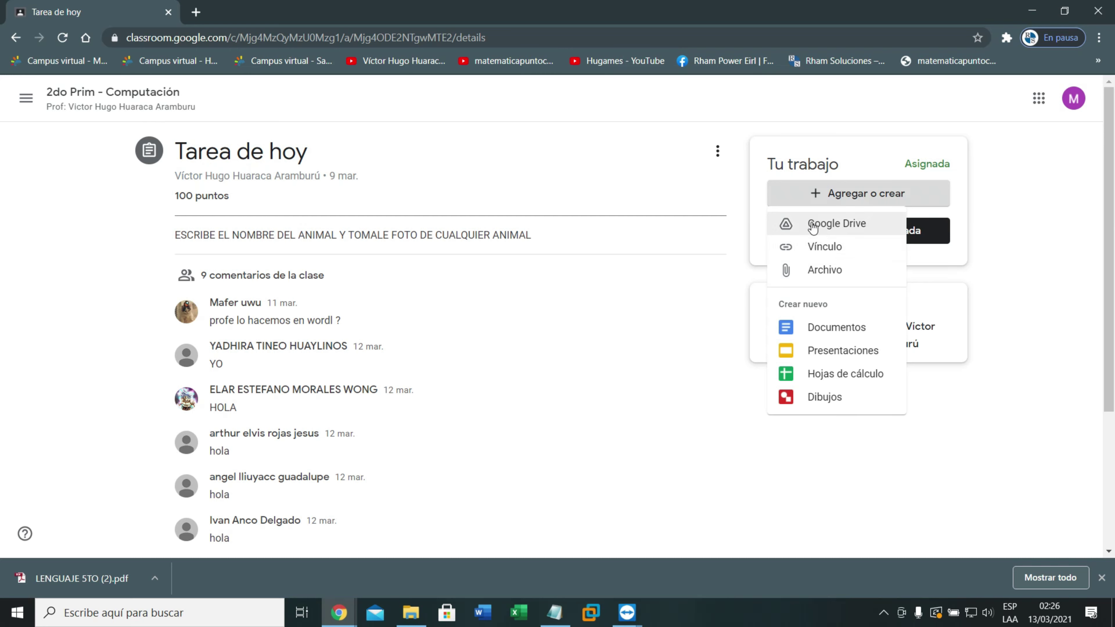
click(820, 278)
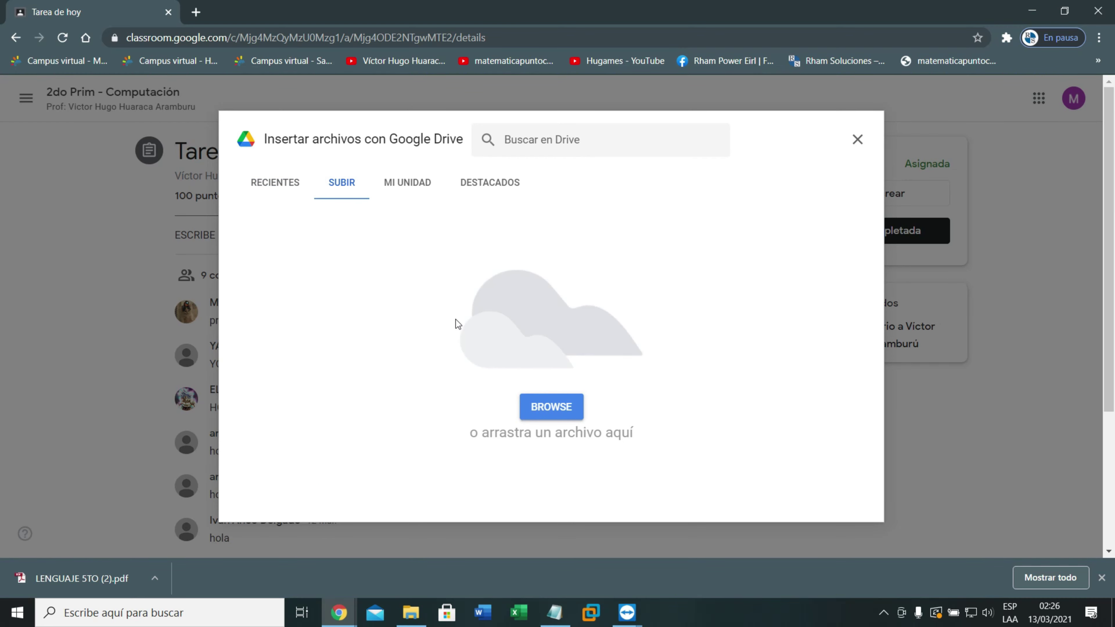
Upload descarga (1).jpg from the Descargas folder as the Tarea de hoy work.
click(543, 399)
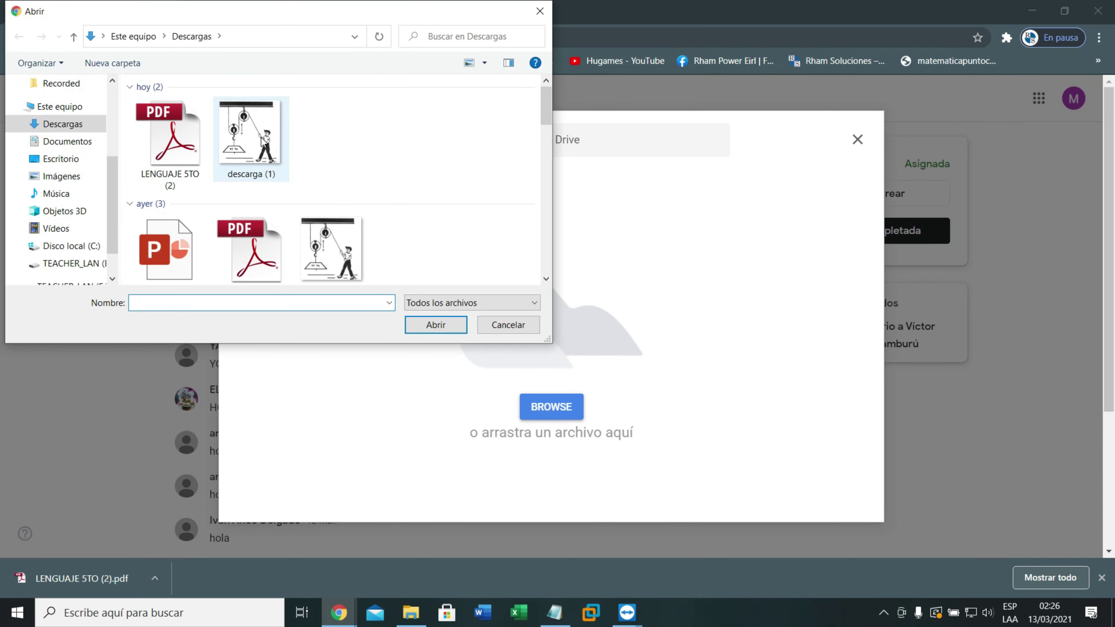
mouse_move(250, 135)
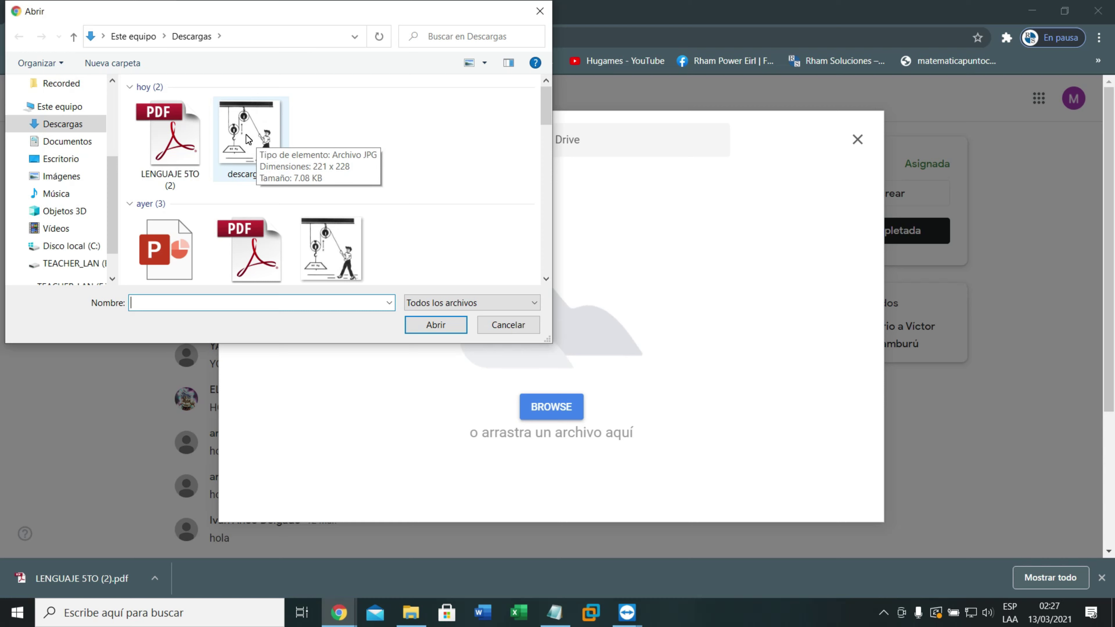
click(249, 132)
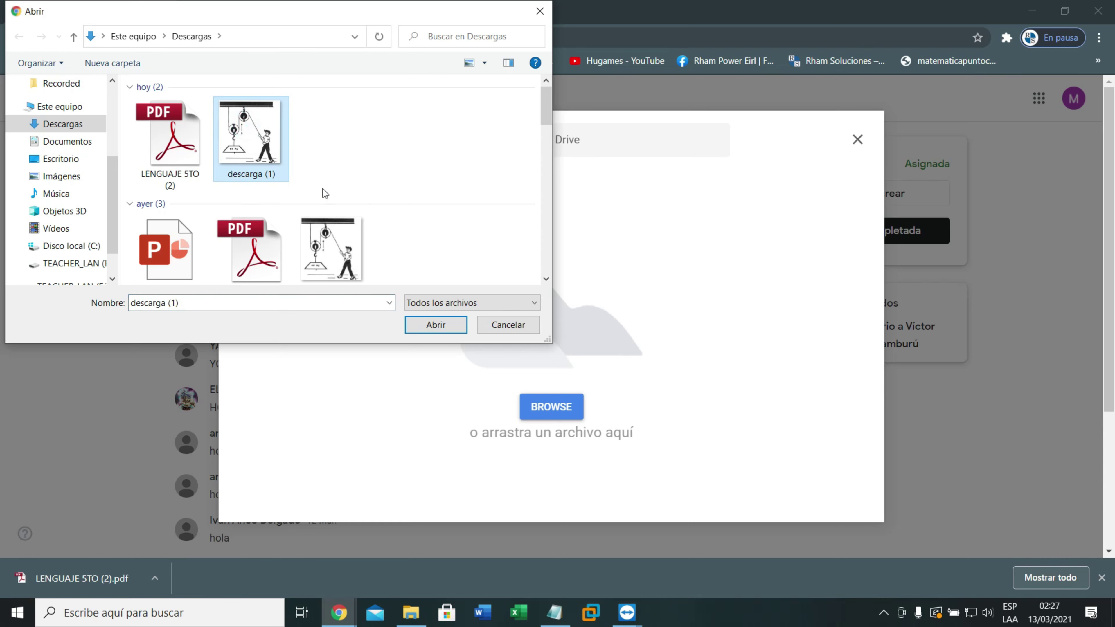
click(434, 325)
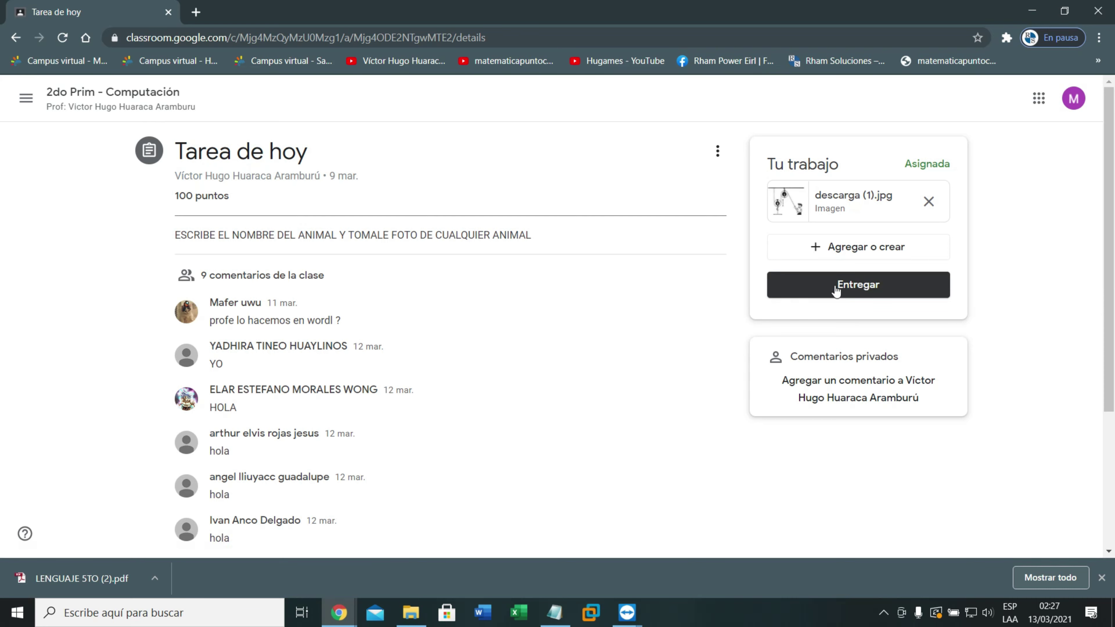
click(859, 285)
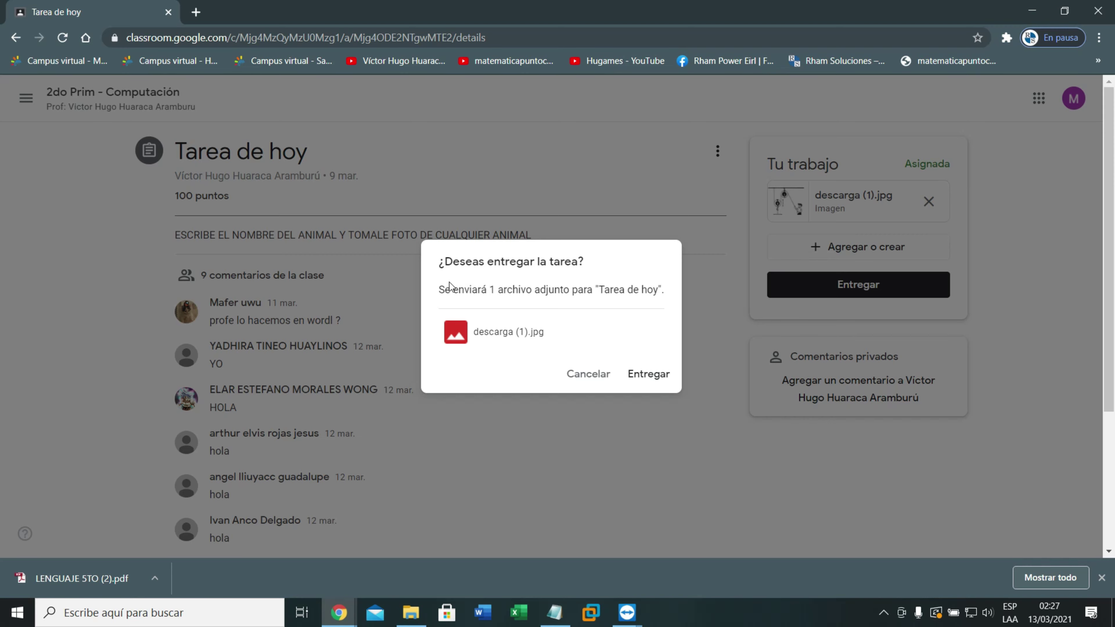
click(651, 376)
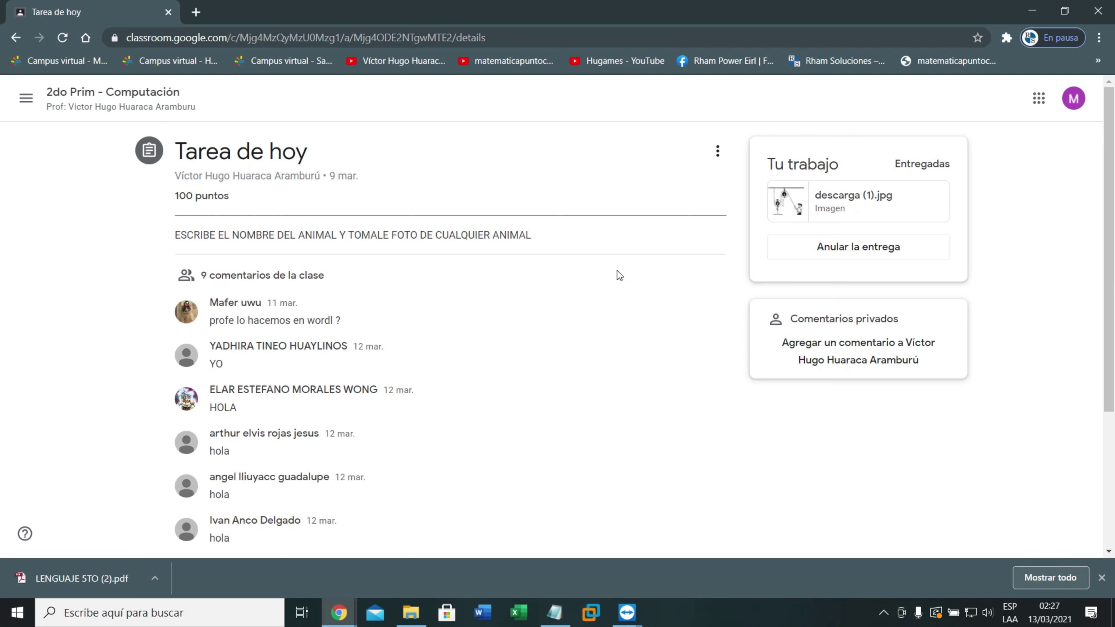
click(827, 250)
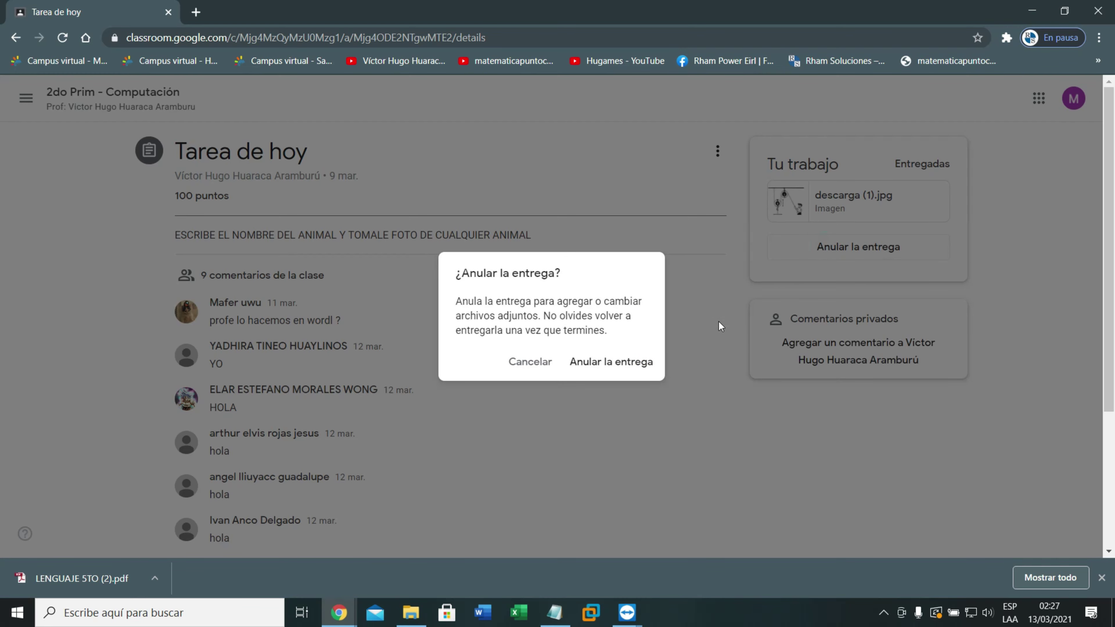
click(619, 363)
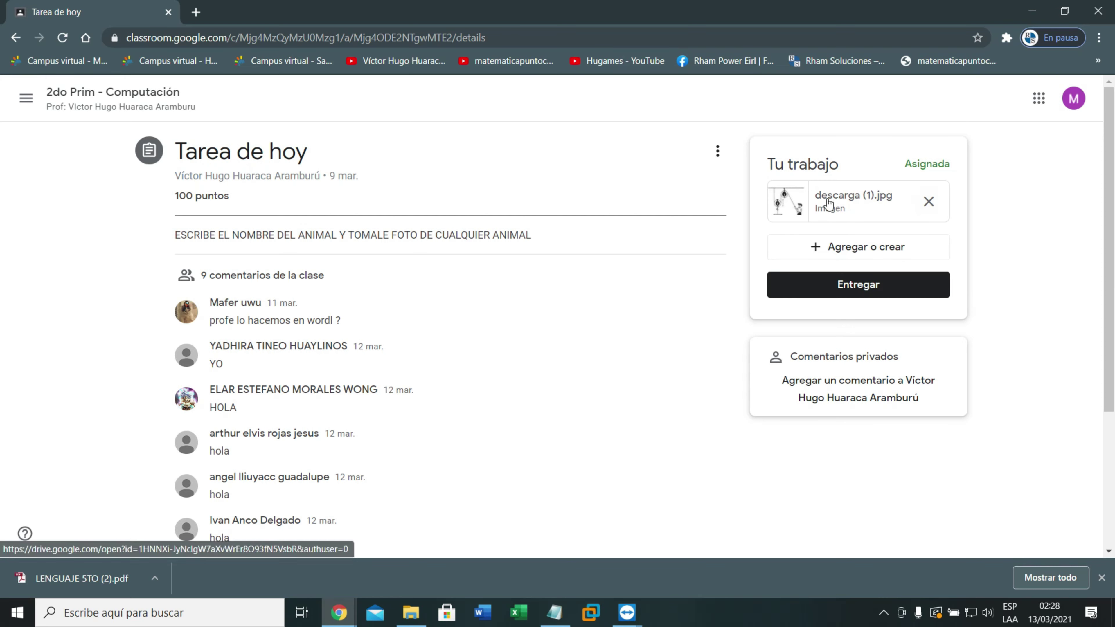
Swap the attached image for LENGUAJE 5TO (2).pdf and confirm Entregar for Tarea de hoy.
click(930, 202)
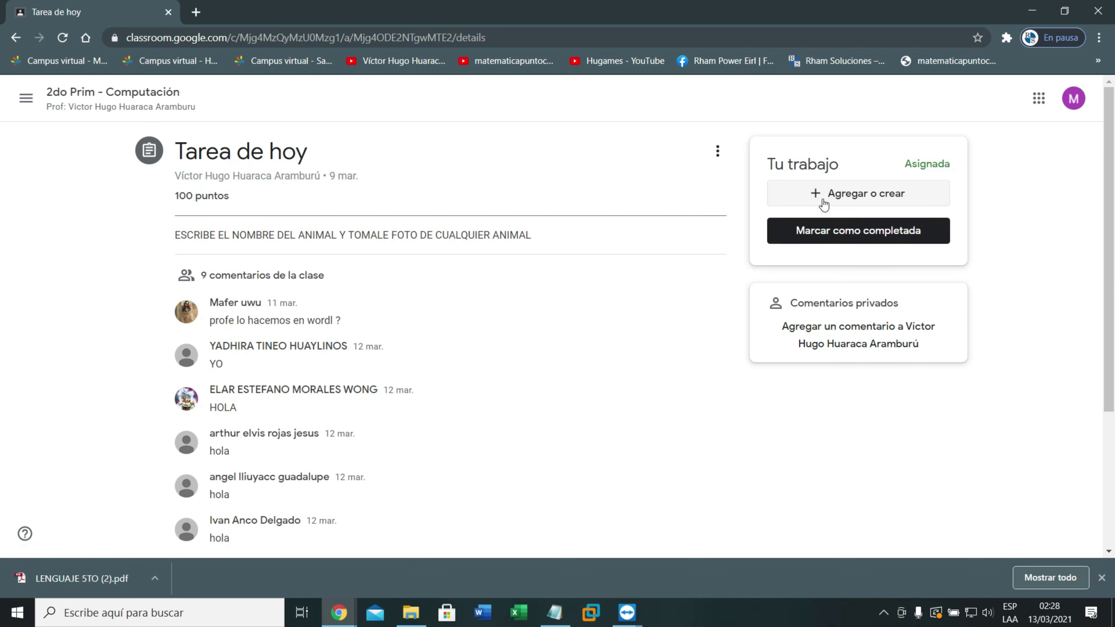
click(821, 194)
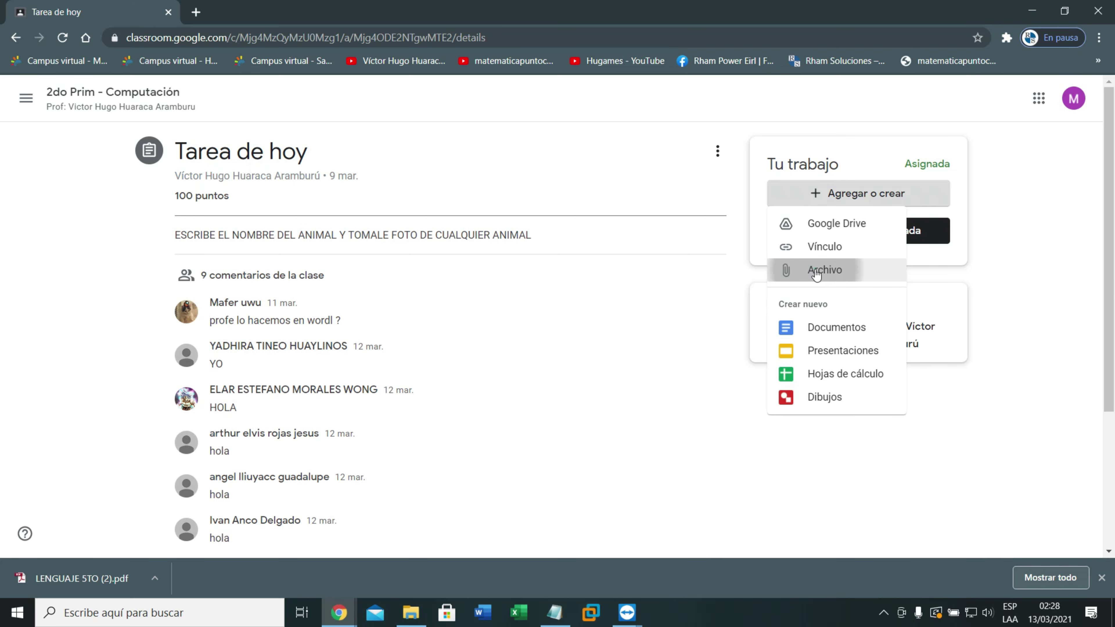
click(812, 269)
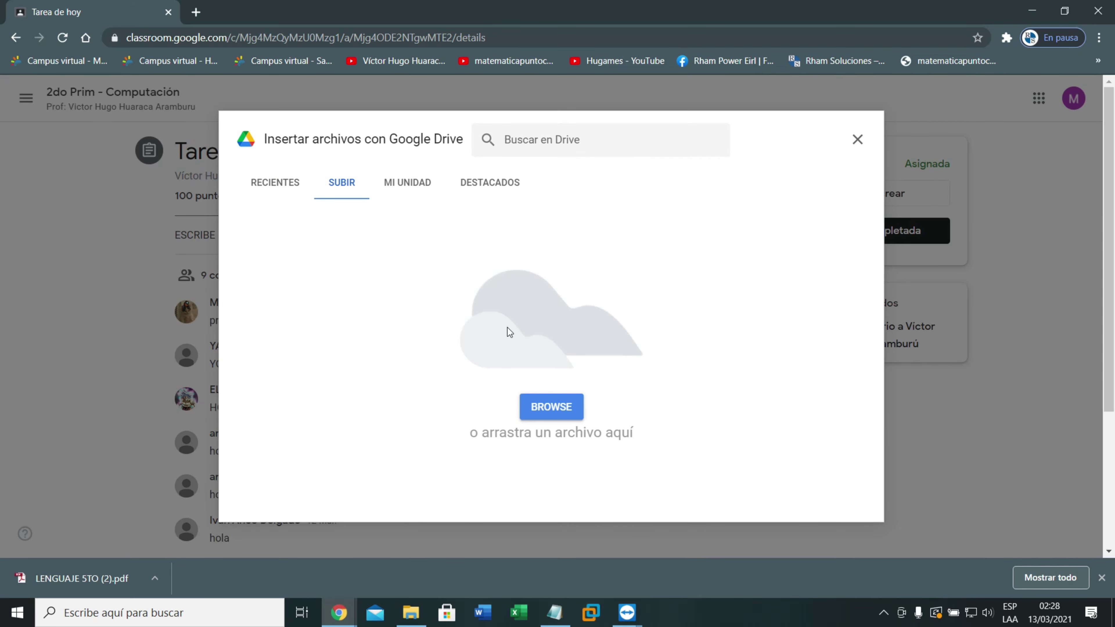
click(533, 404)
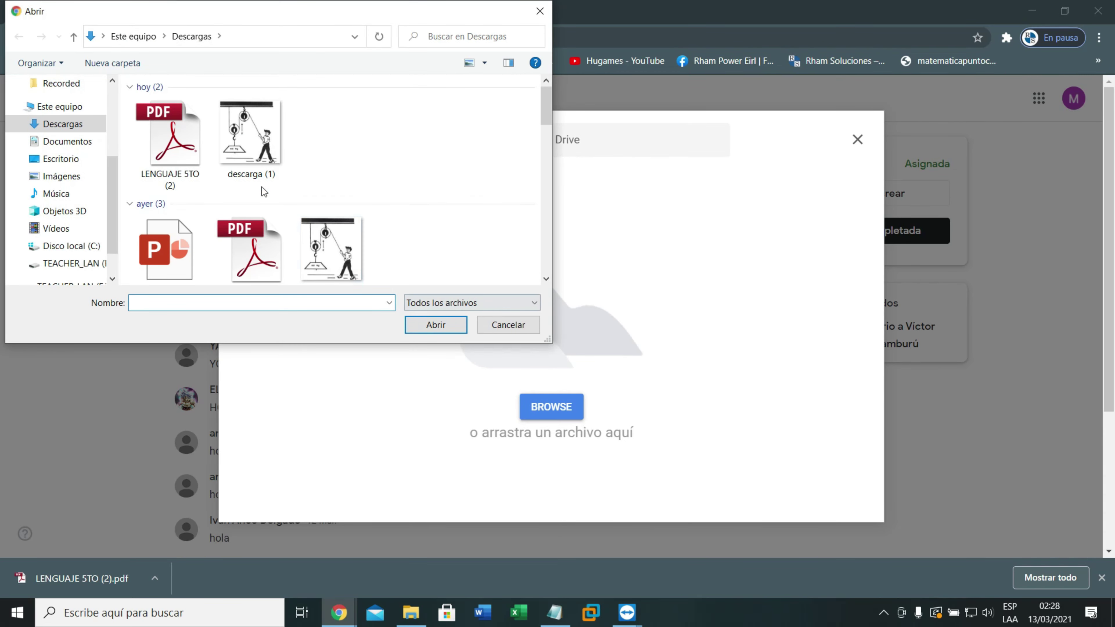
double_click(171, 140)
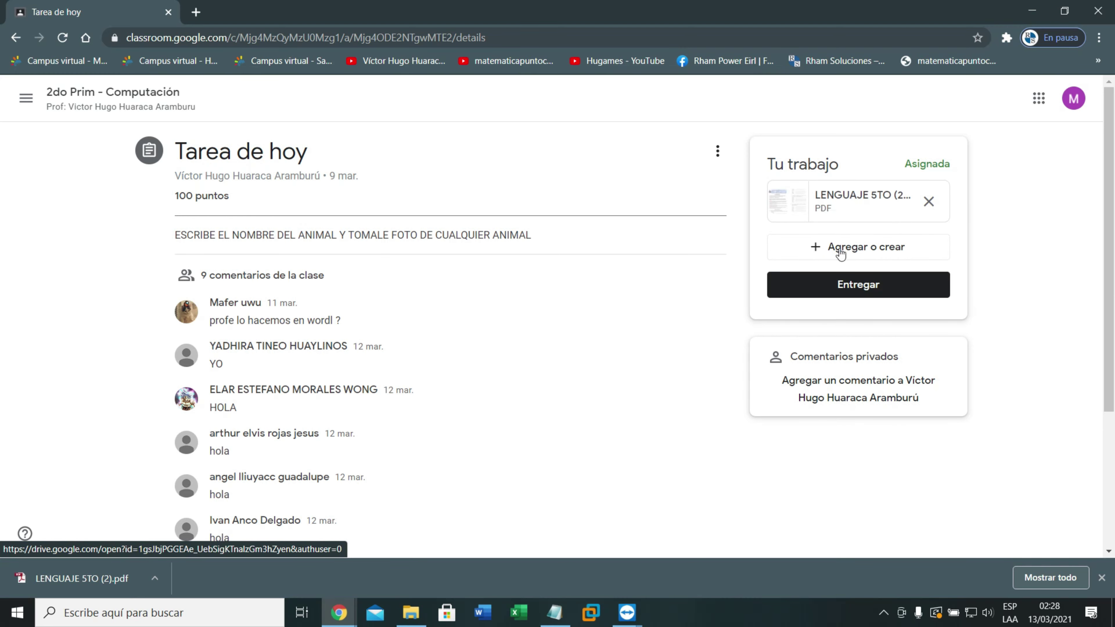
click(847, 286)
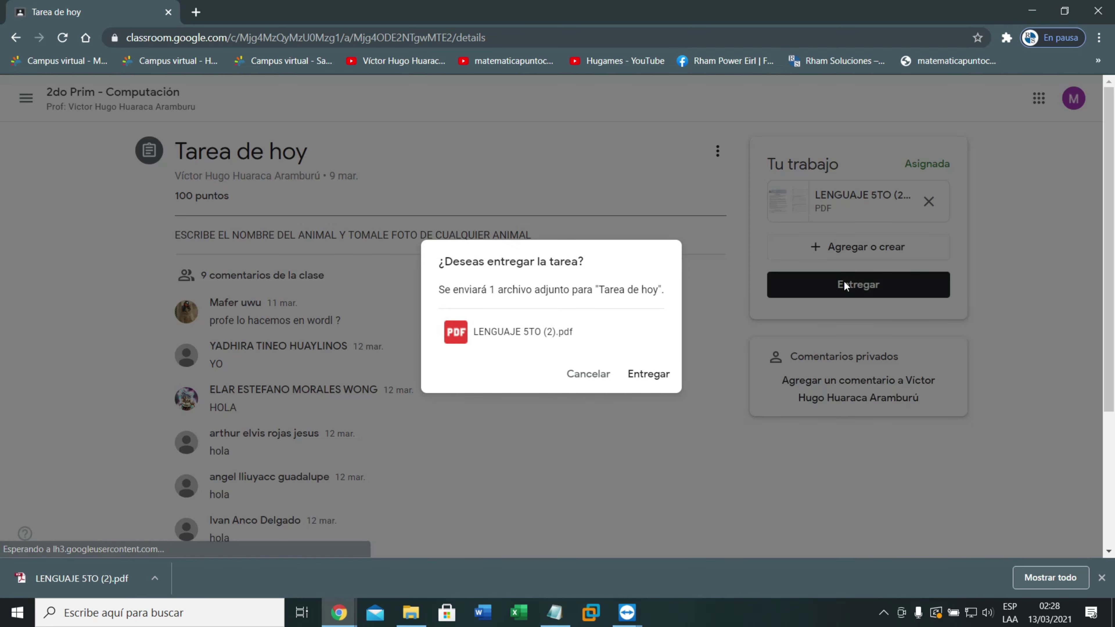
click(653, 375)
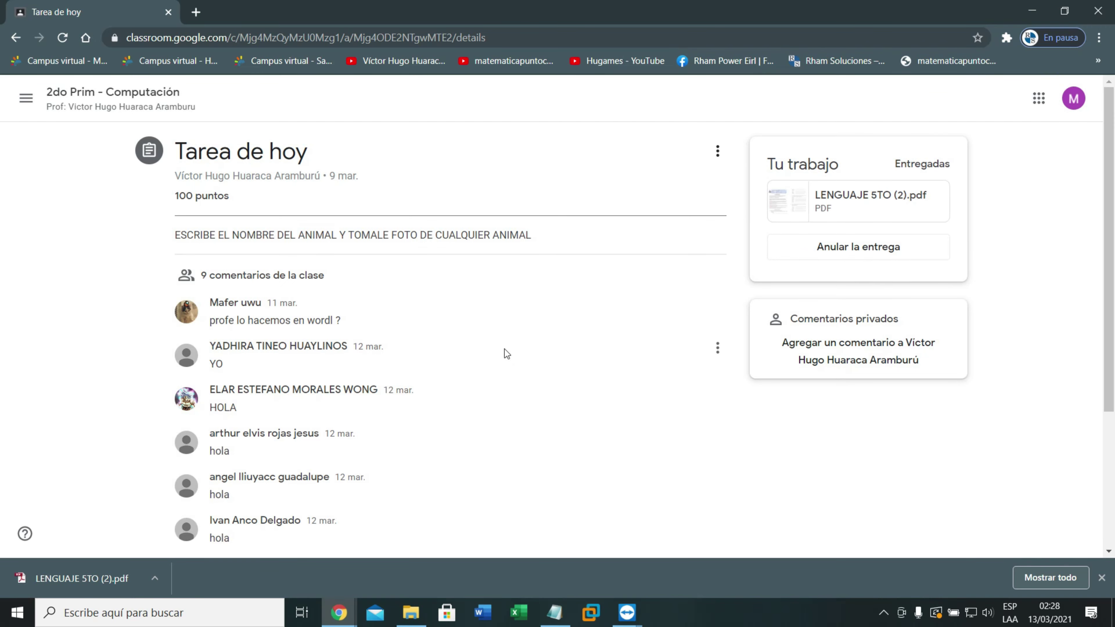
Go back to the class and look through the Personas list of teachers and classmates.
key(alt+Left)
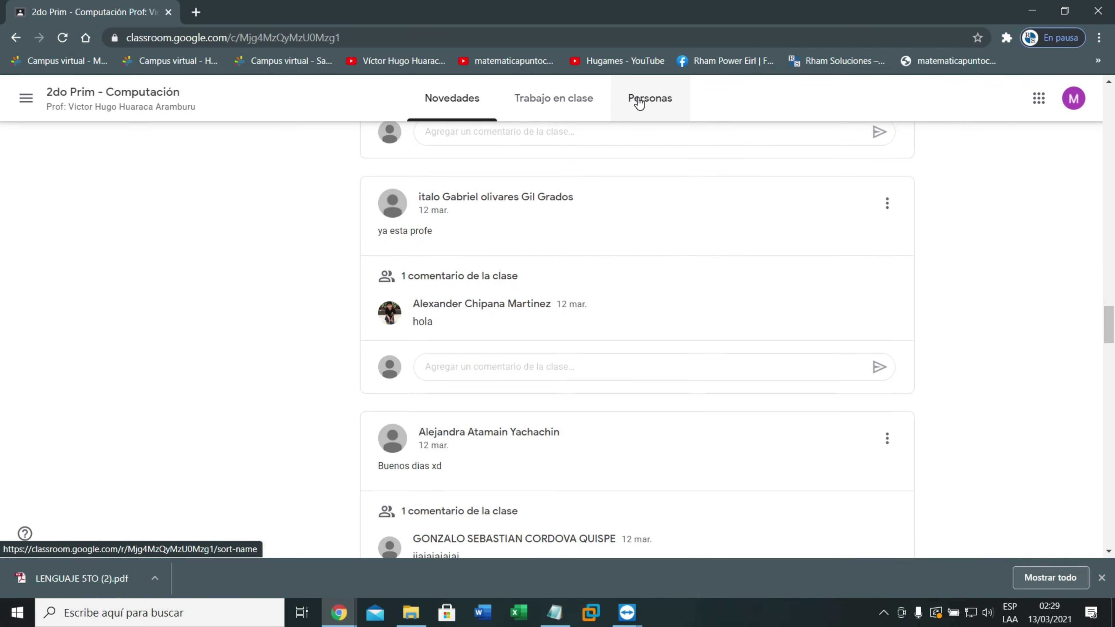
click(639, 102)
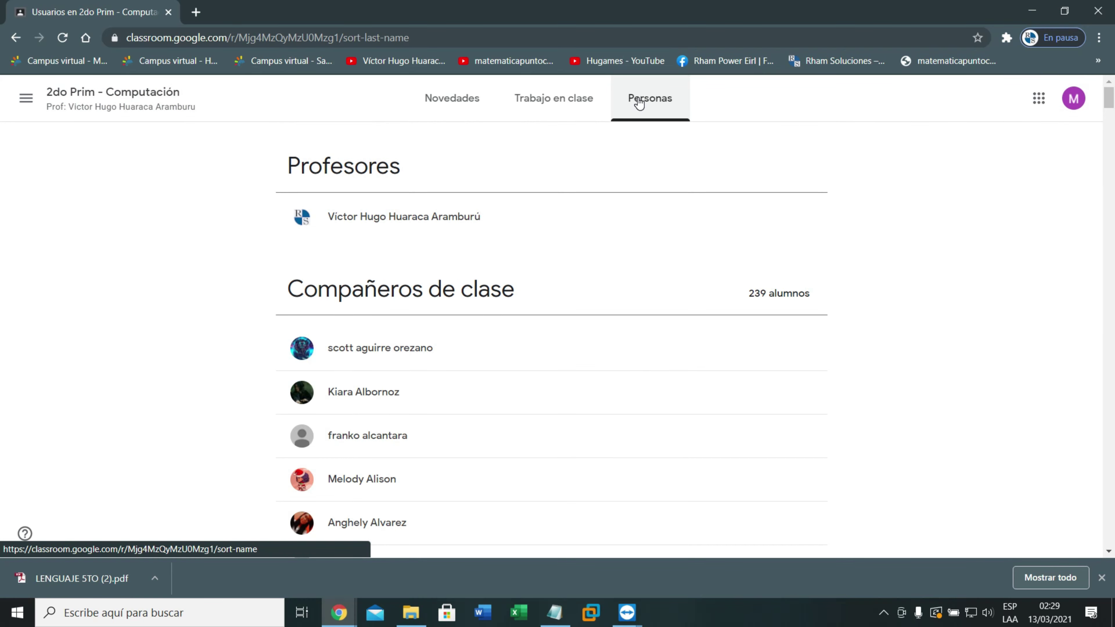
scroll(659, 335, down, 5)
scroll(628, 335, down, 2)
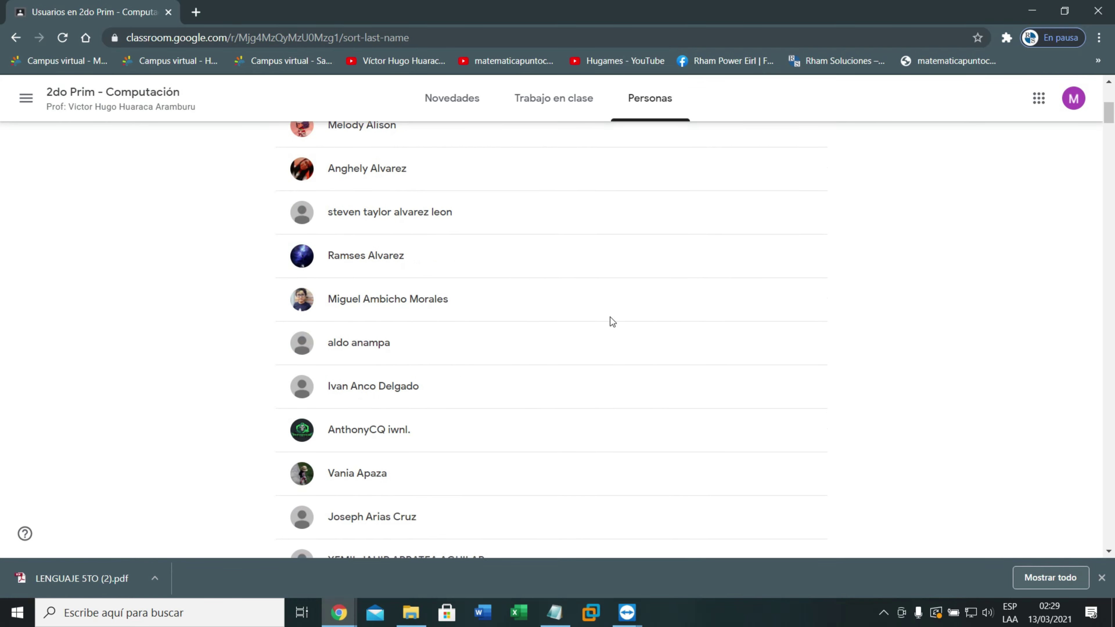
scroll(609, 317, down, 8)
scroll(610, 320, down, 9)
scroll(587, 214, down, 10)
scroll(585, 208, up, 10)
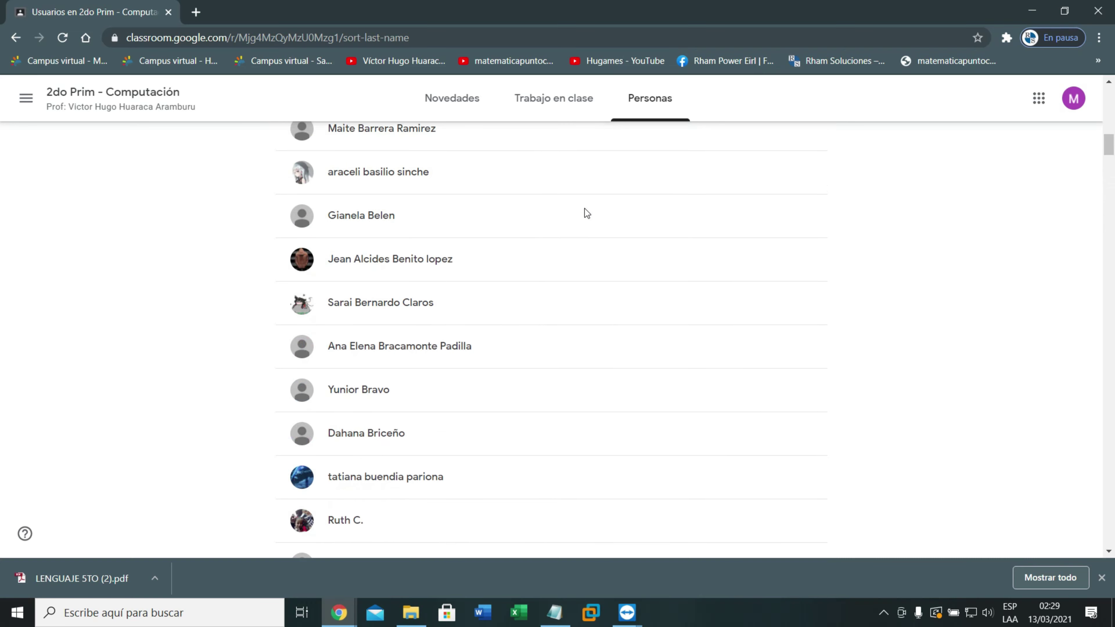
scroll(585, 208, up, 10)
scroll(584, 209, up, 15)
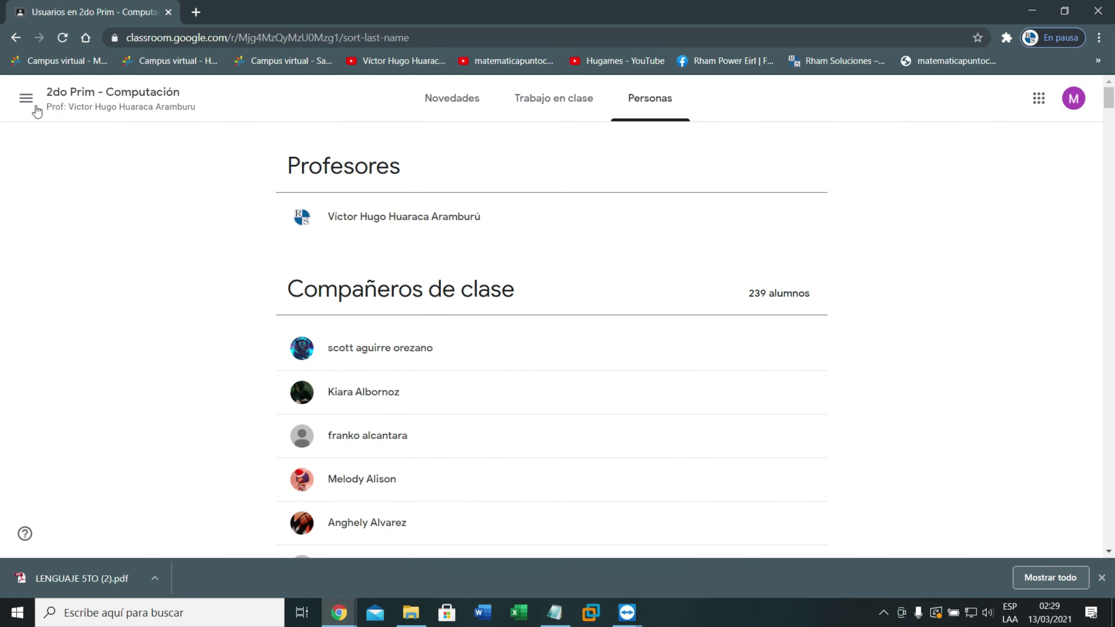
Check the Pendientes list, then return to the Clases home page.
click(27, 102)
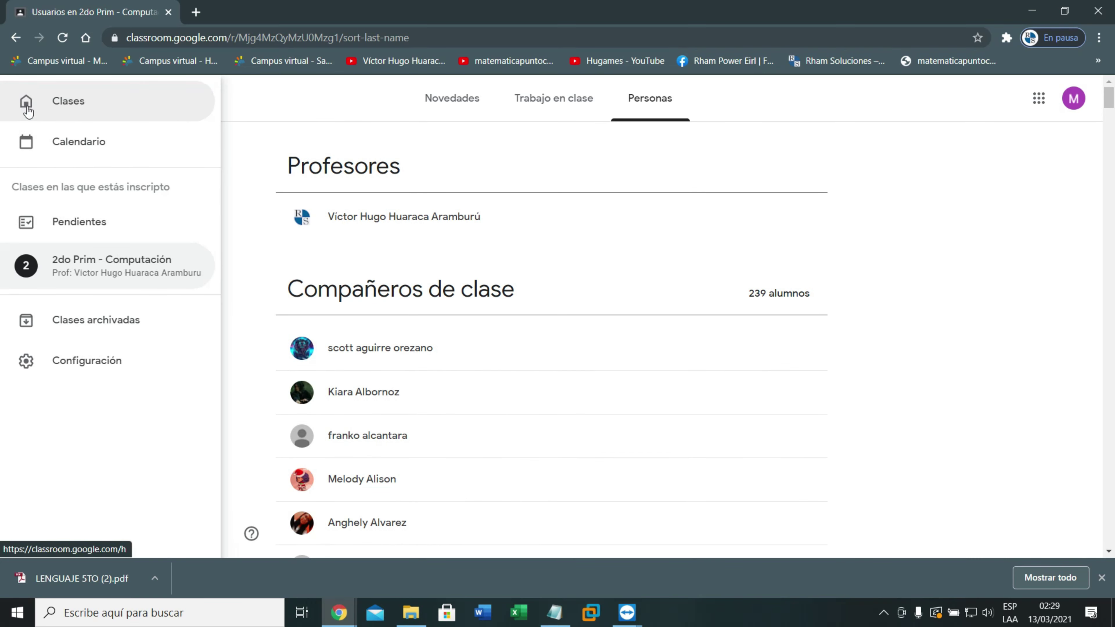
click(69, 220)
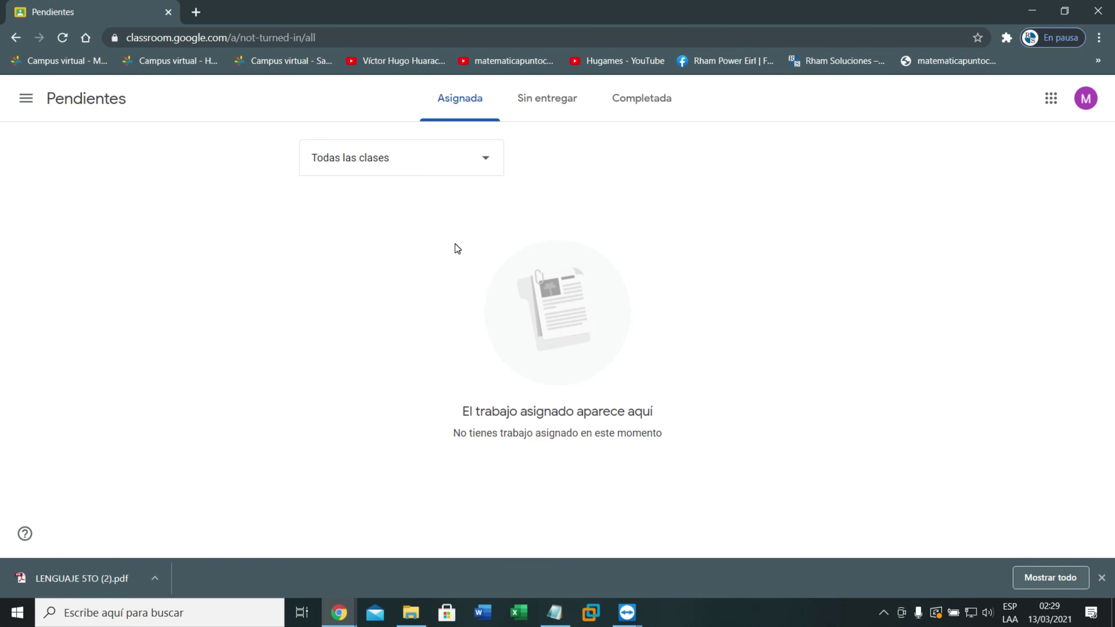
click(33, 107)
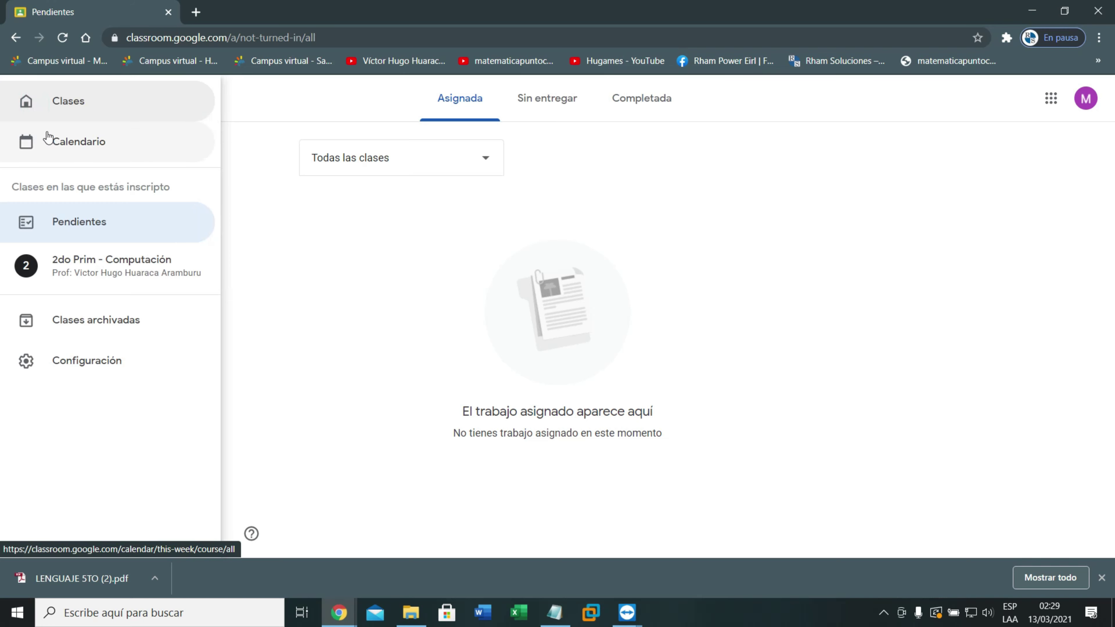
click(52, 109)
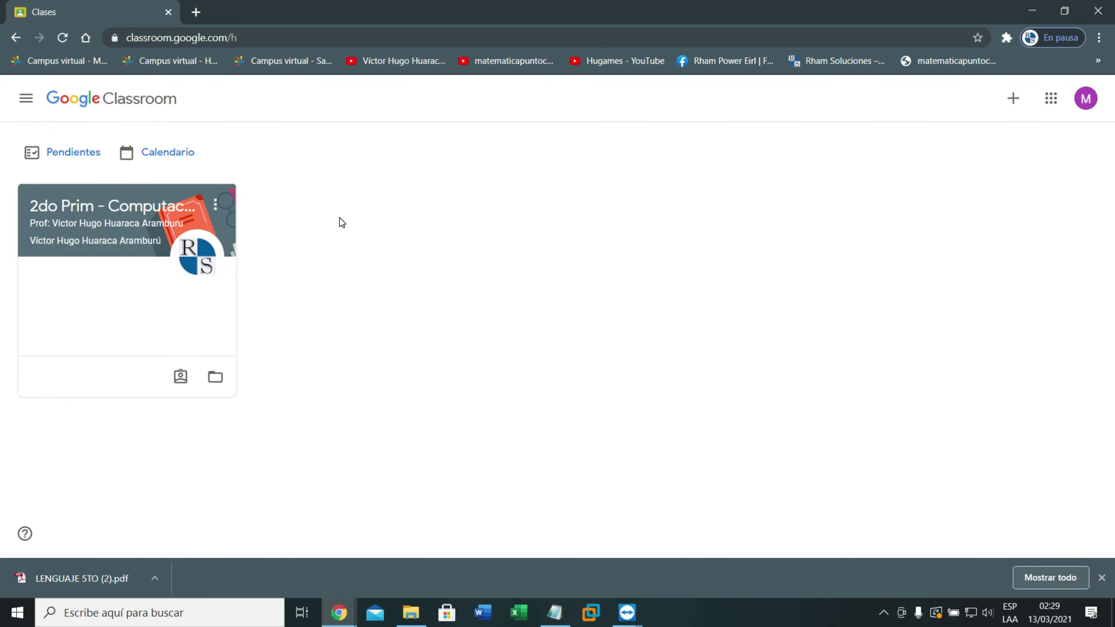